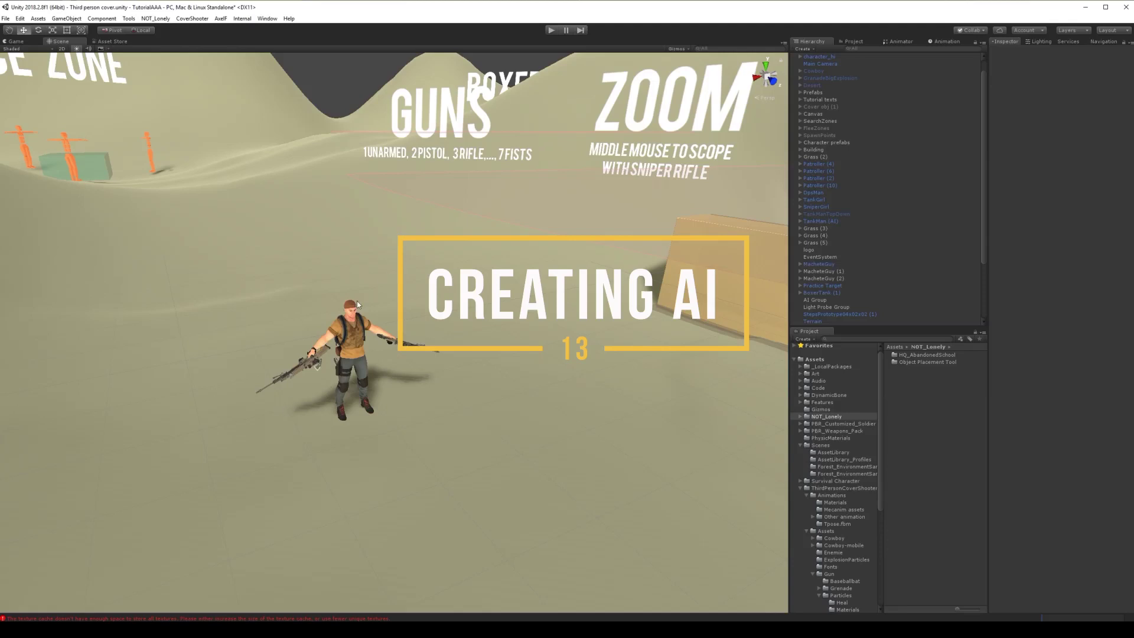
Duplicate the character_hi soldier in the scene
right_click_drag(420, 291, 462, 307)
left_click(348, 323)
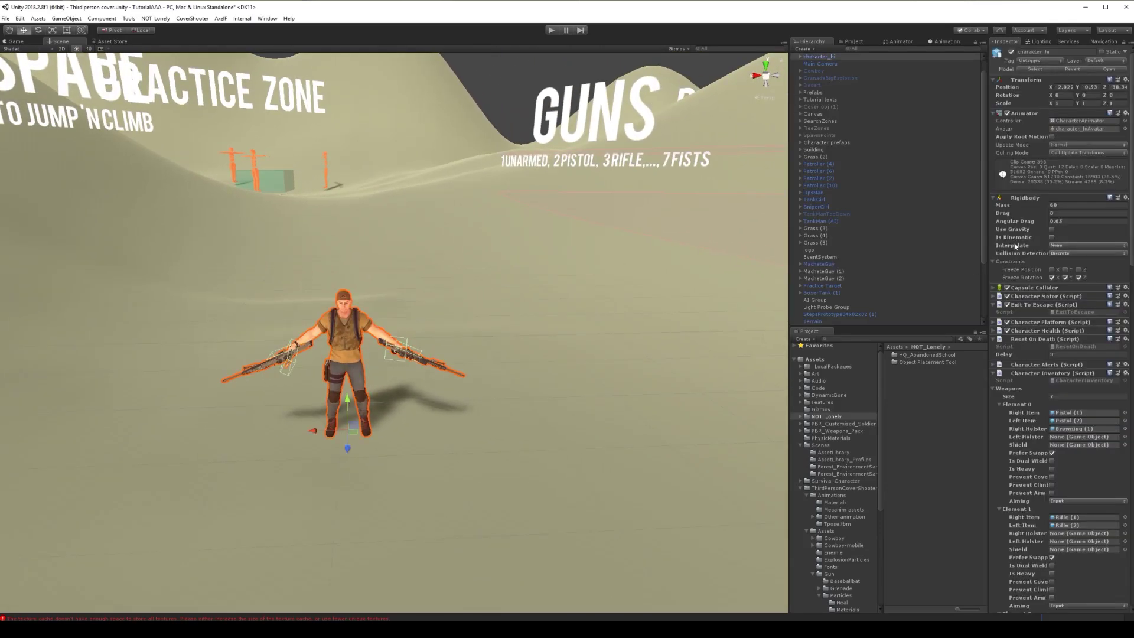
scroll(941, 127, "up", 1)
left_click(821, 78)
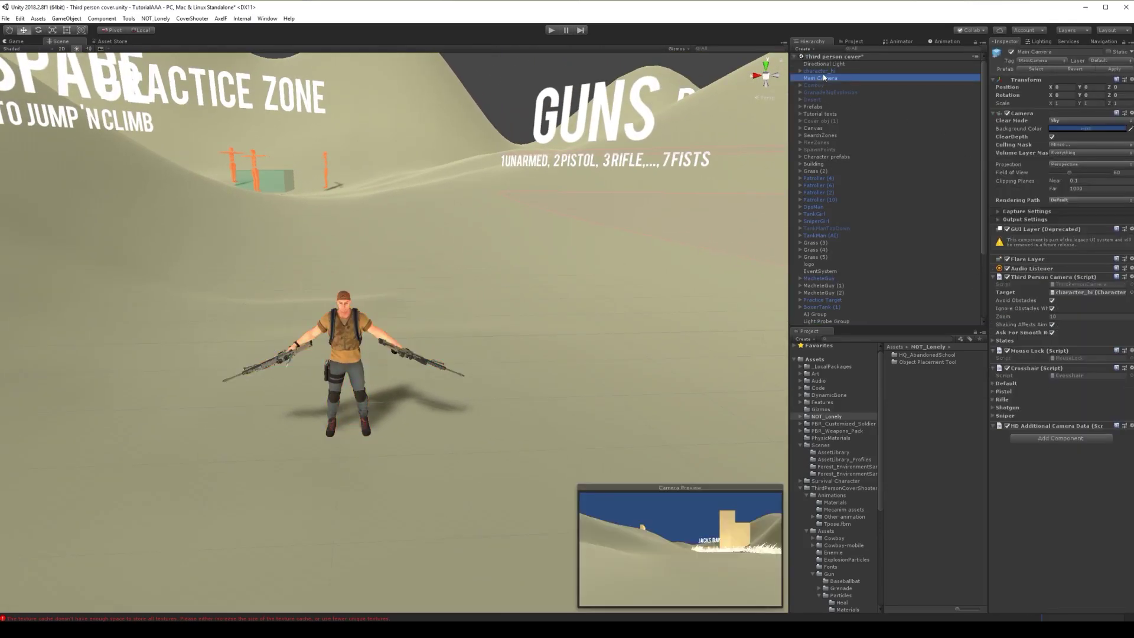
left_click(824, 72)
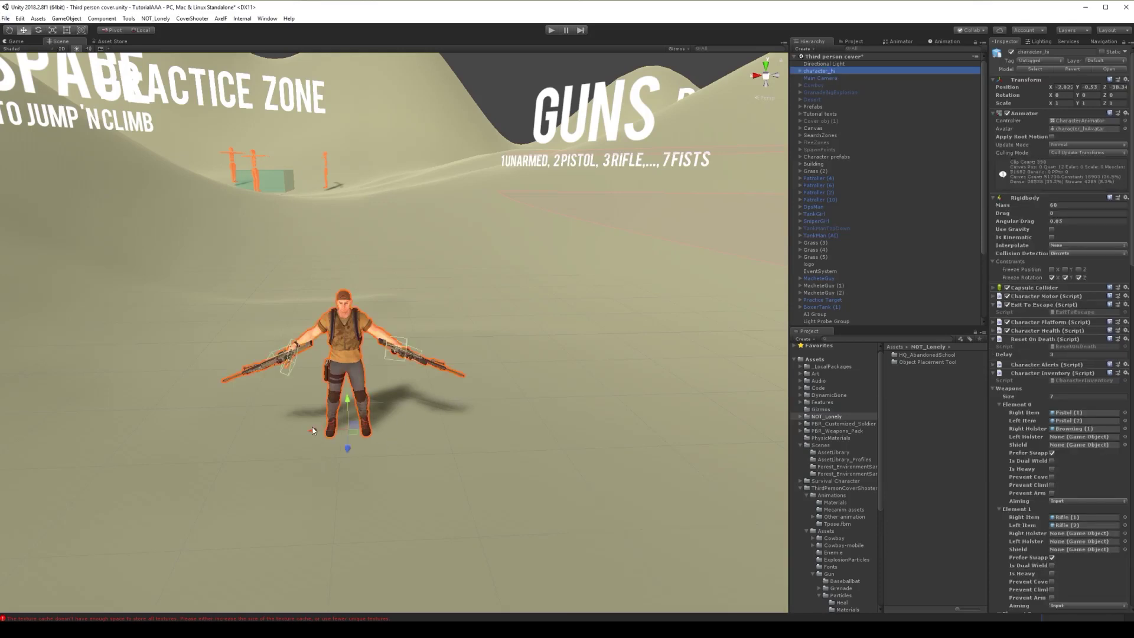
key("ctrl+d")
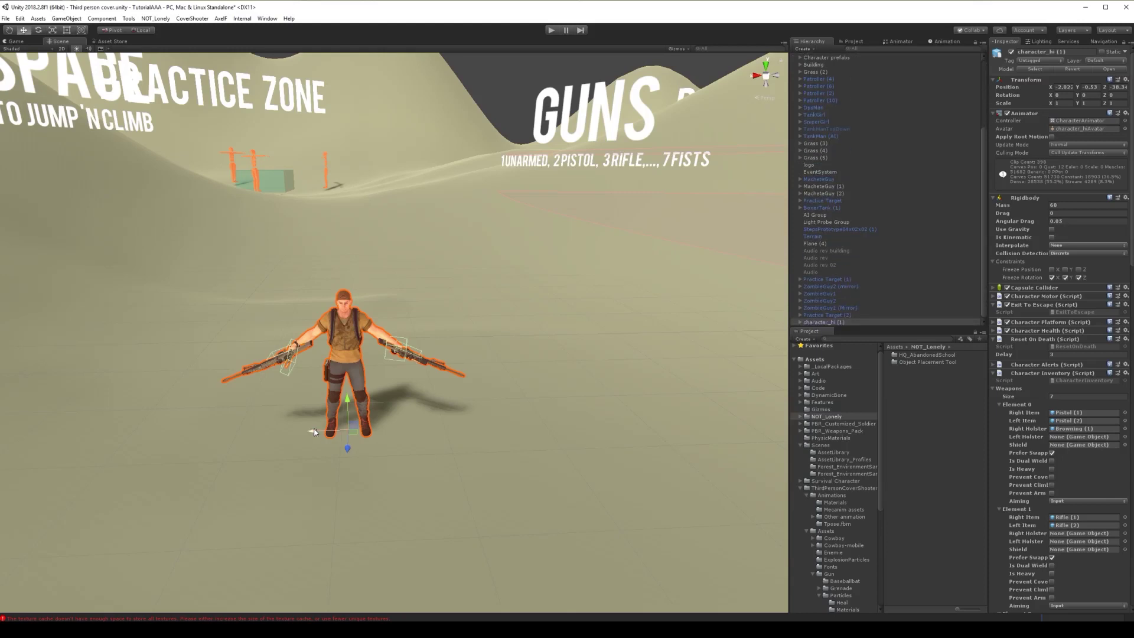
Move the duplicated soldier along the X axis to about -5, beside the original, and frame it
left_click_drag(313, 430, 315, 431)
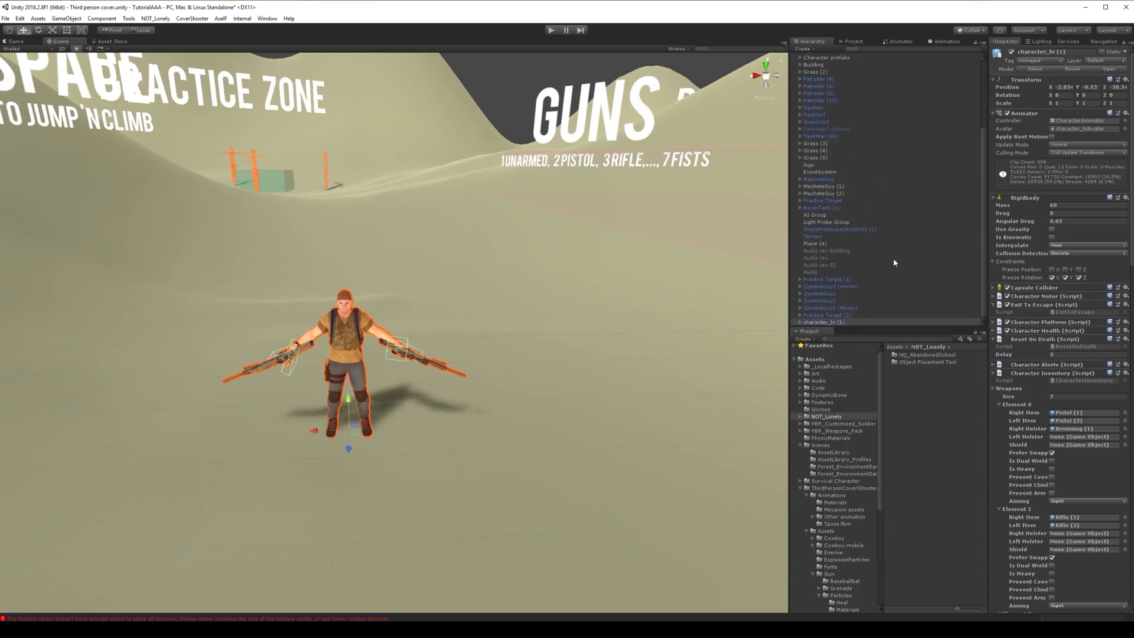
left_click_drag(311, 434, 540, 409)
key("f")
key("w")
right_click_drag(539, 407, 534, 382)
key("s")
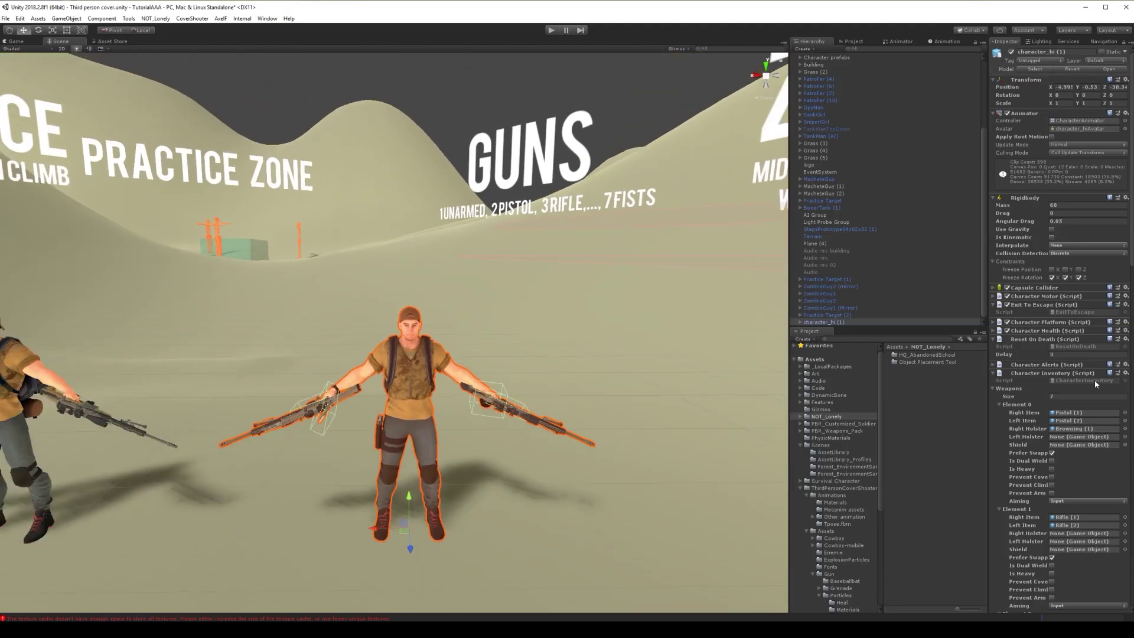
Collapse the Character Inventory, Third Person Input and Third Person Controller components of the duplicated soldier
left_click(995, 374)
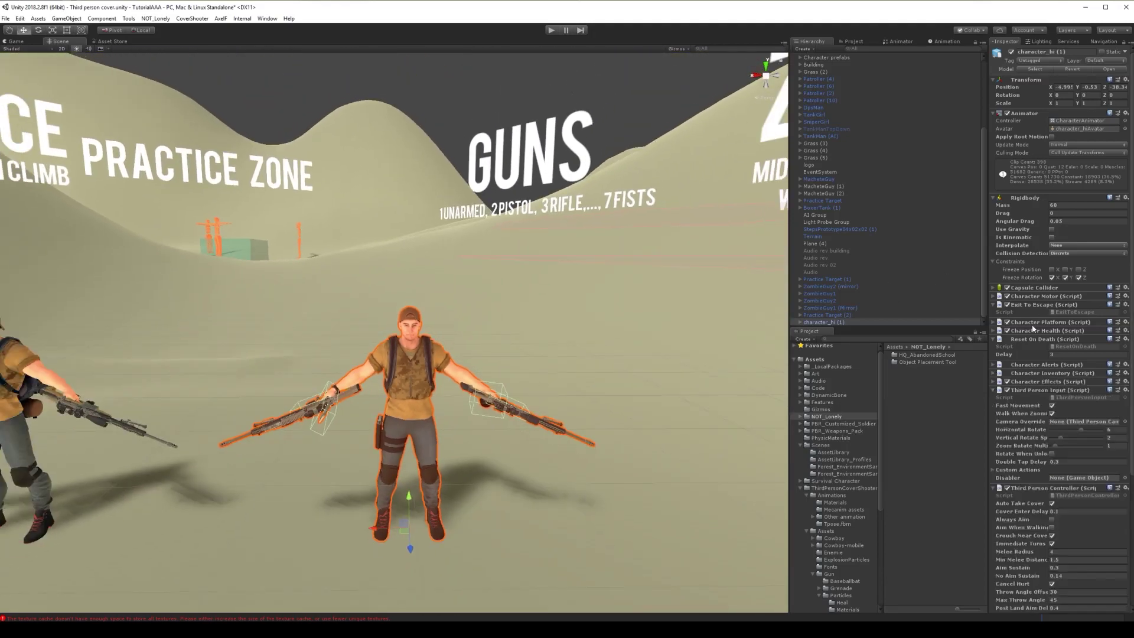
left_click(994, 391)
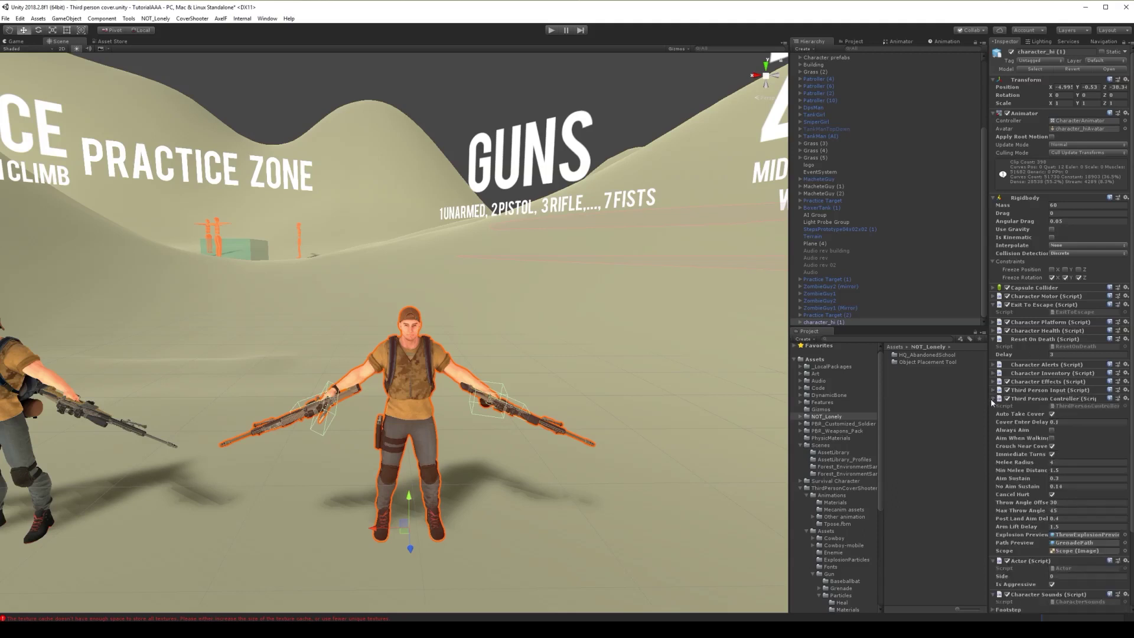
left_click(994, 399)
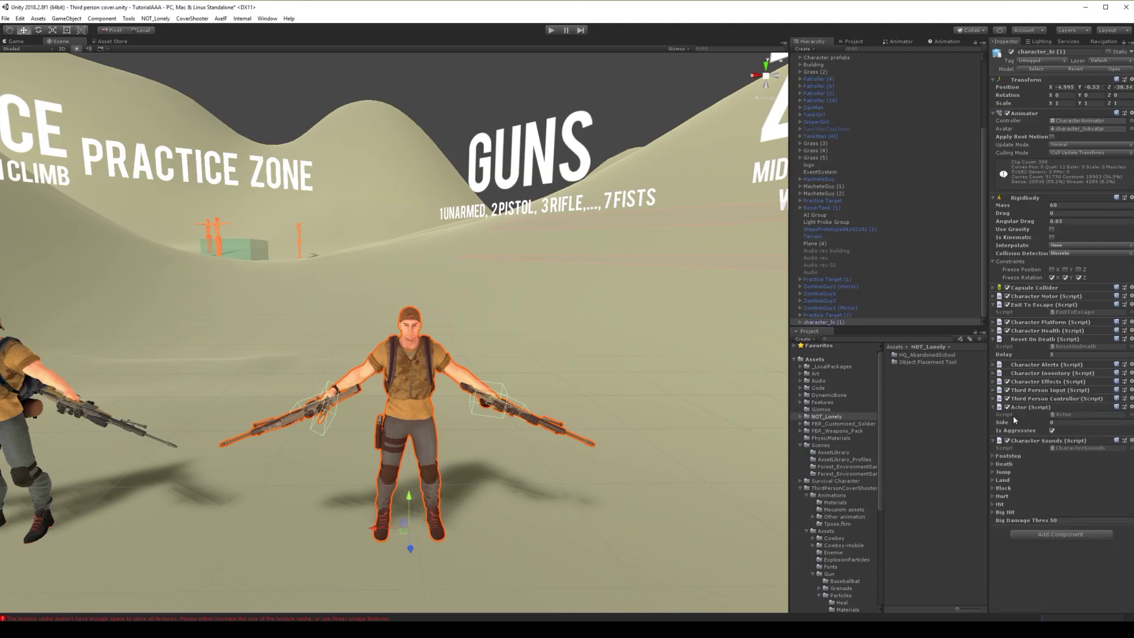
left_click(1066, 537)
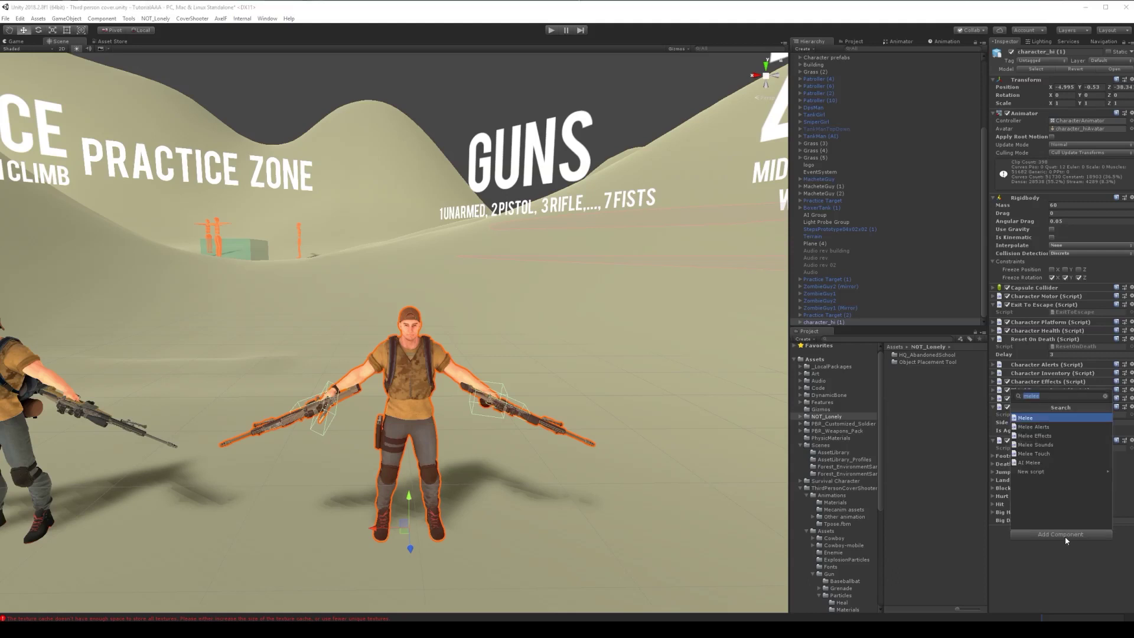
left_click(1043, 587)
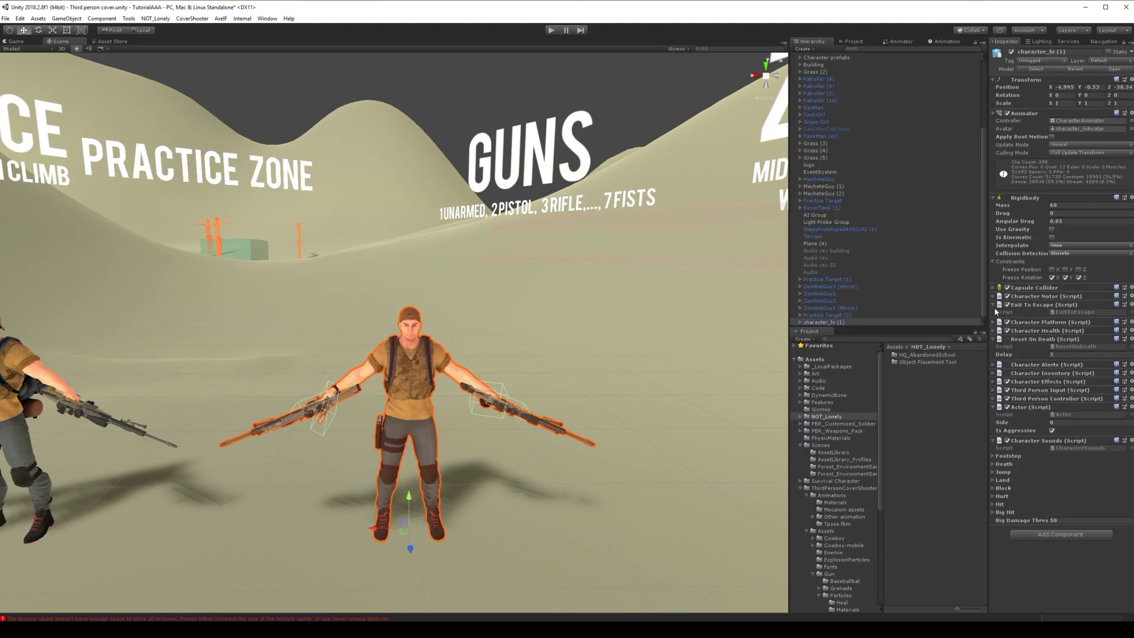
Remove the Third Person Input component from the duplicated soldier and disable its Third Person Controller
scroll(499, 289, "down", 5)
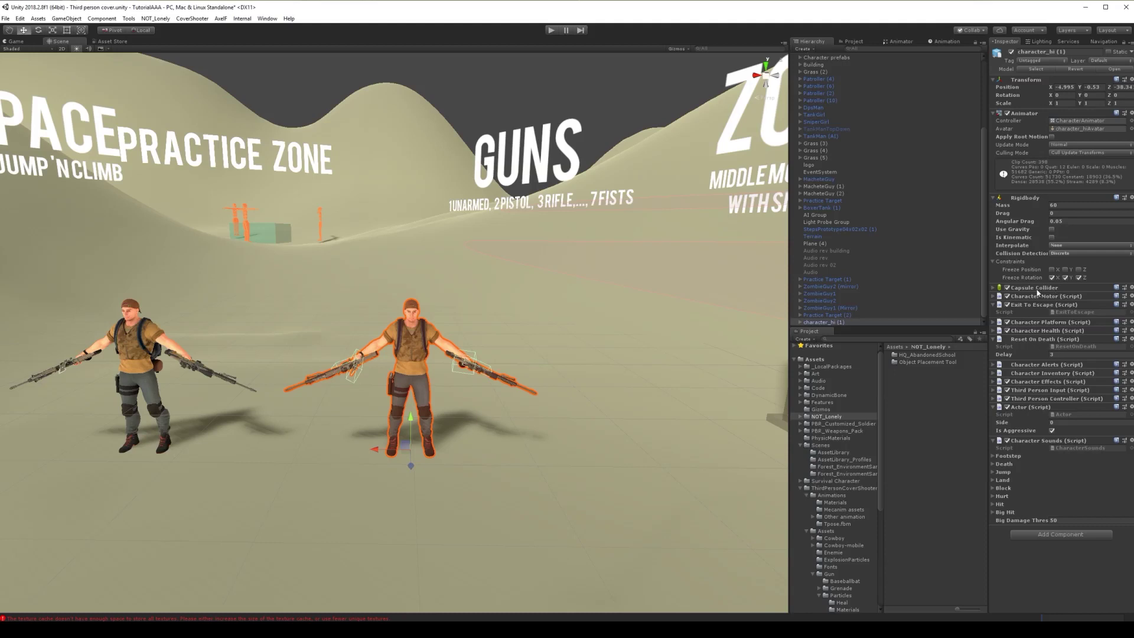
right_click(1051, 392)
left_click(1110, 436)
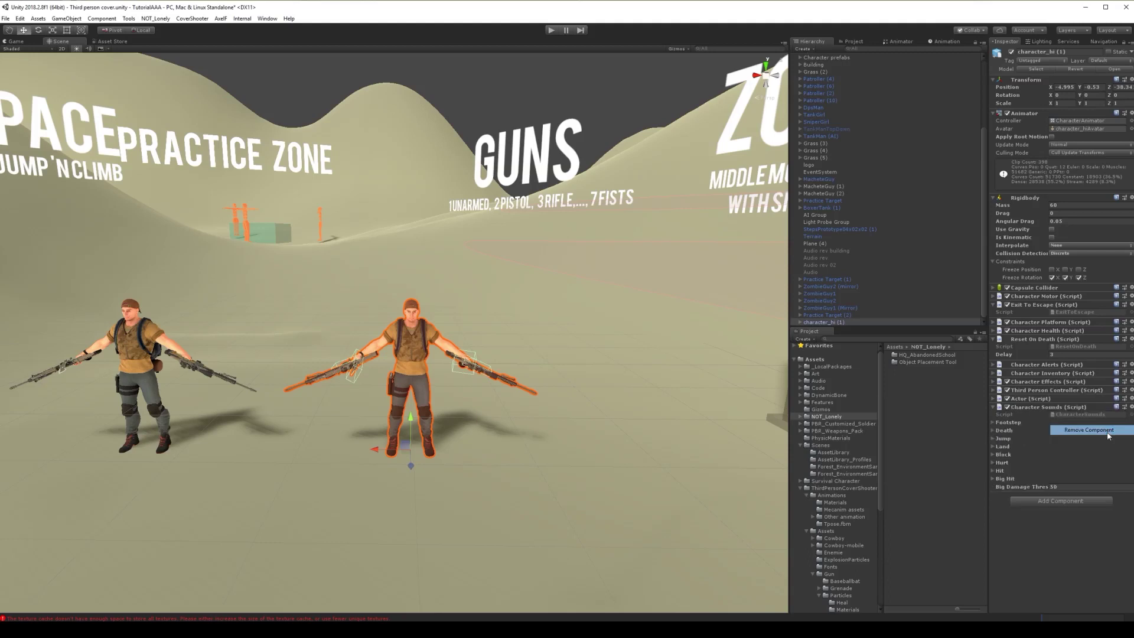
left_click(1038, 396)
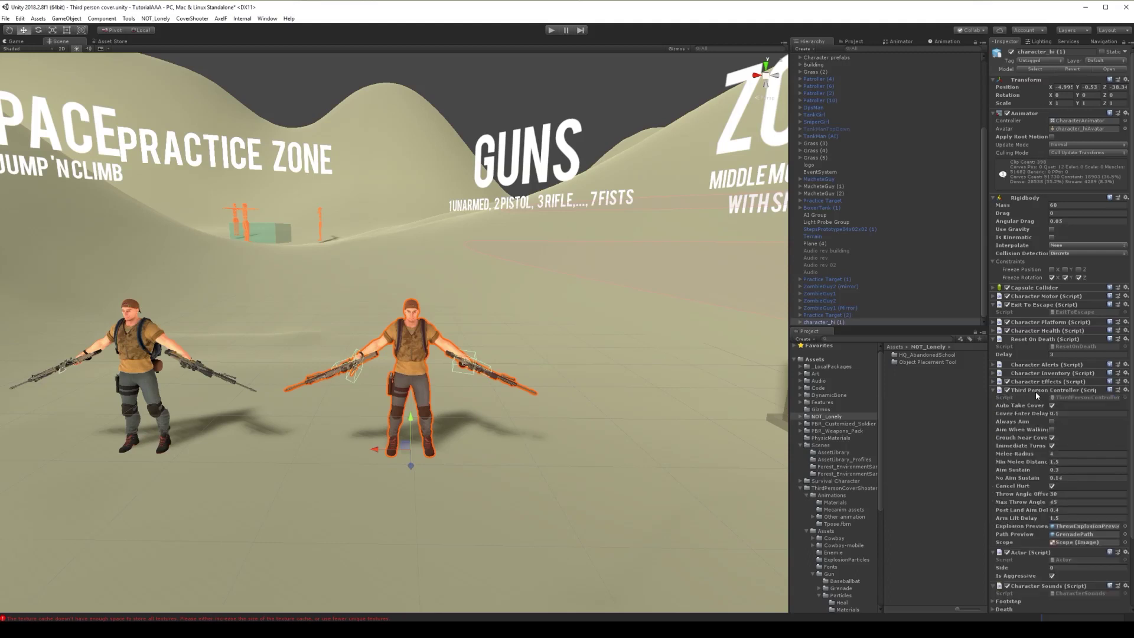
left_click(1007, 391)
left_click(993, 391)
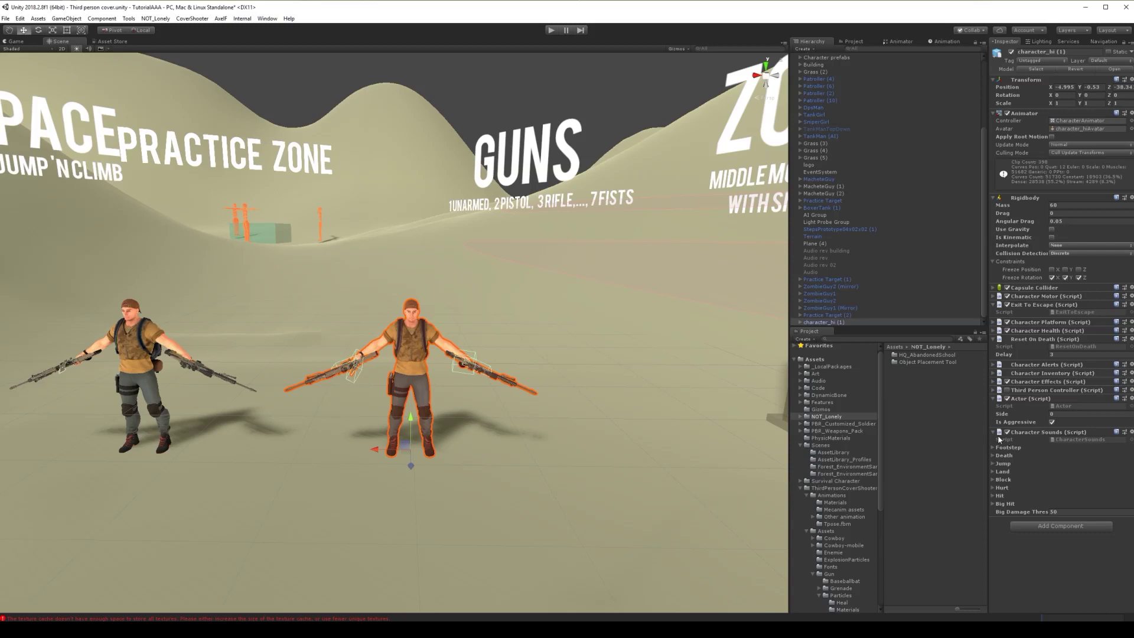
Collapse Character Sounds and add a Fighter Brain component to the duplicated soldier
left_click(993, 434)
left_click(1059, 447)
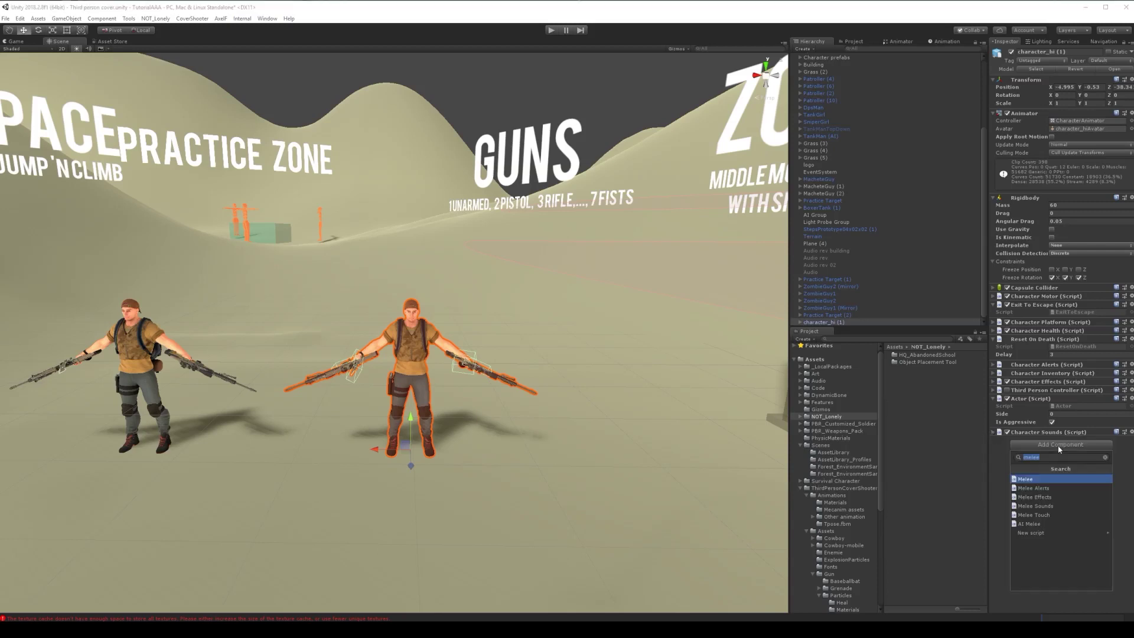
type("ai")
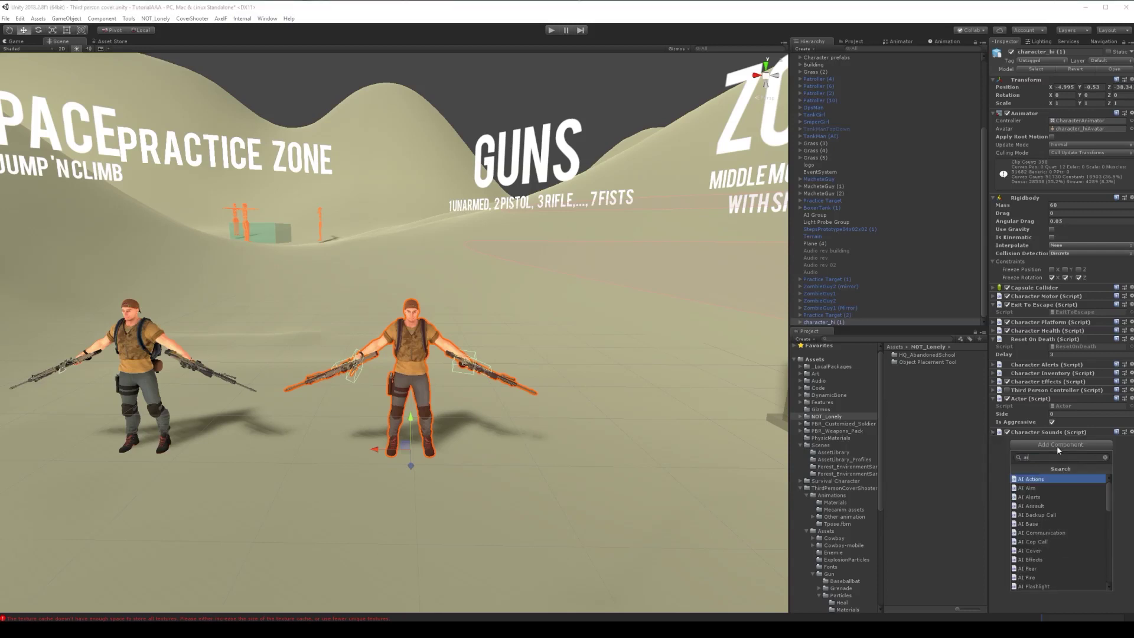
type(" b")
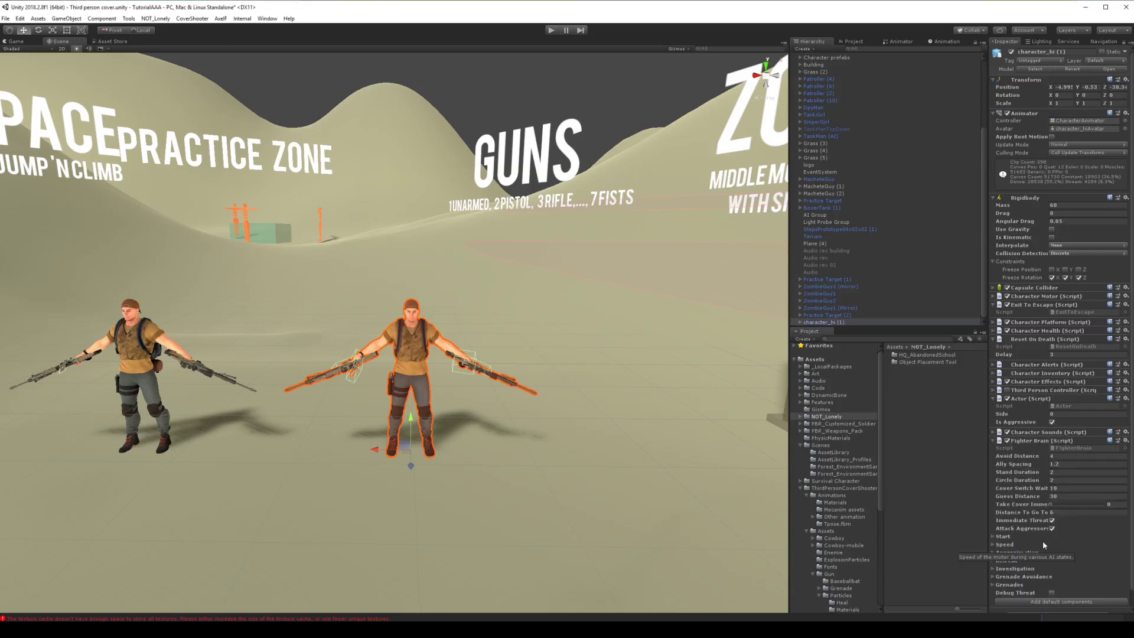
left_click(1043, 542)
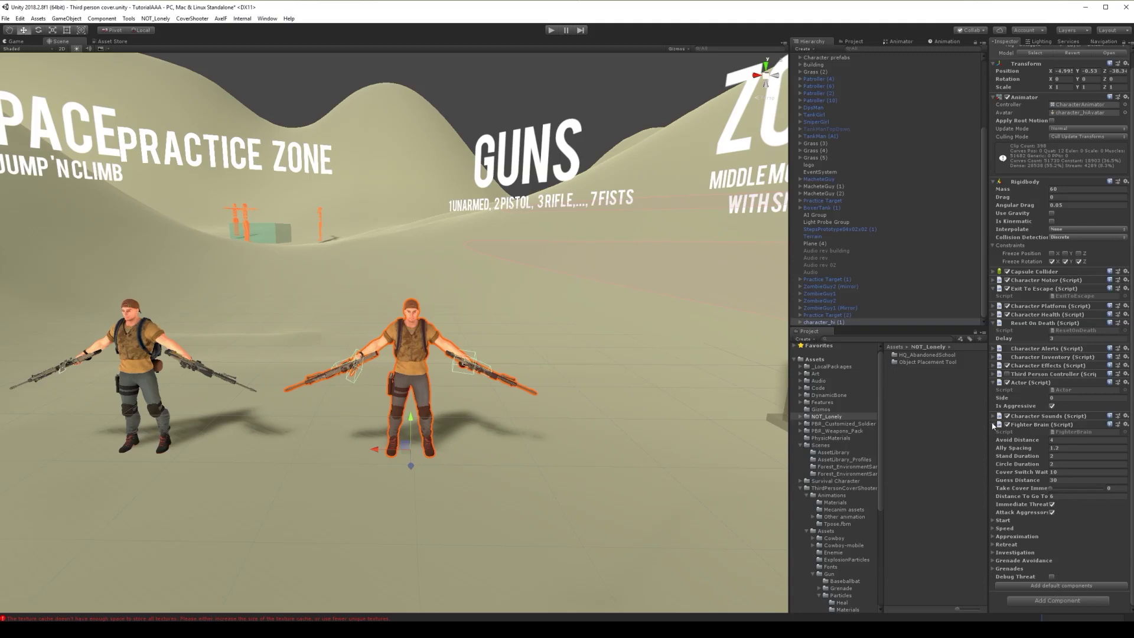
Copy the Fighter Brain component from Patroller (10) in the Jacks Gang area
scroll(835, 288, "up", 3)
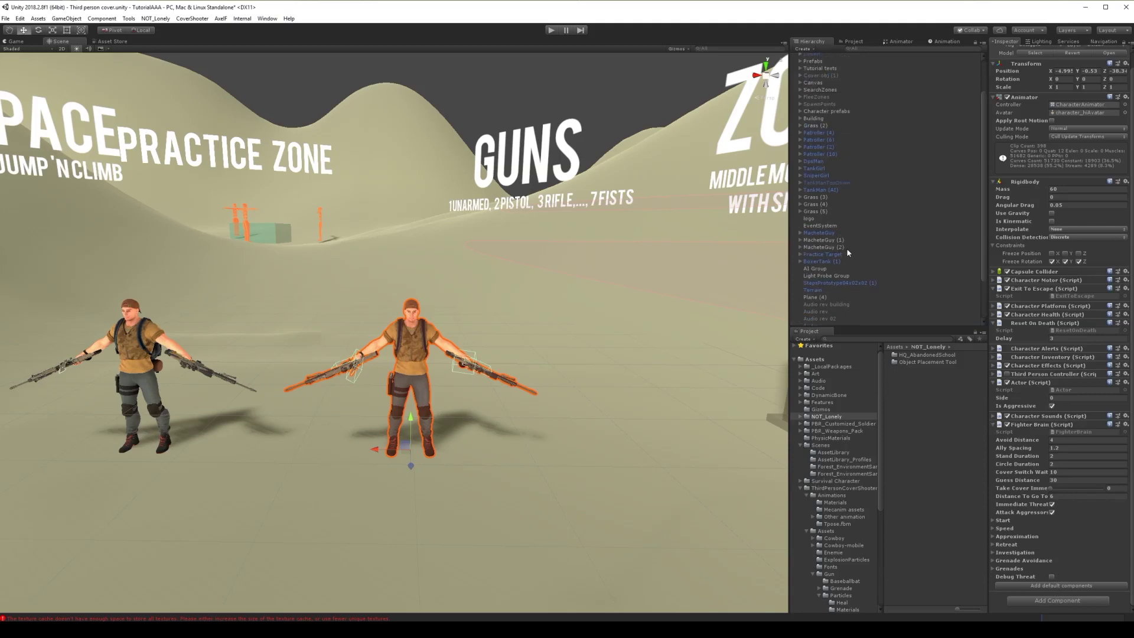
right_click_drag(650, 292, 786, 326)
right_click_drag(863, 333, 833, 336)
left_click(235, 331)
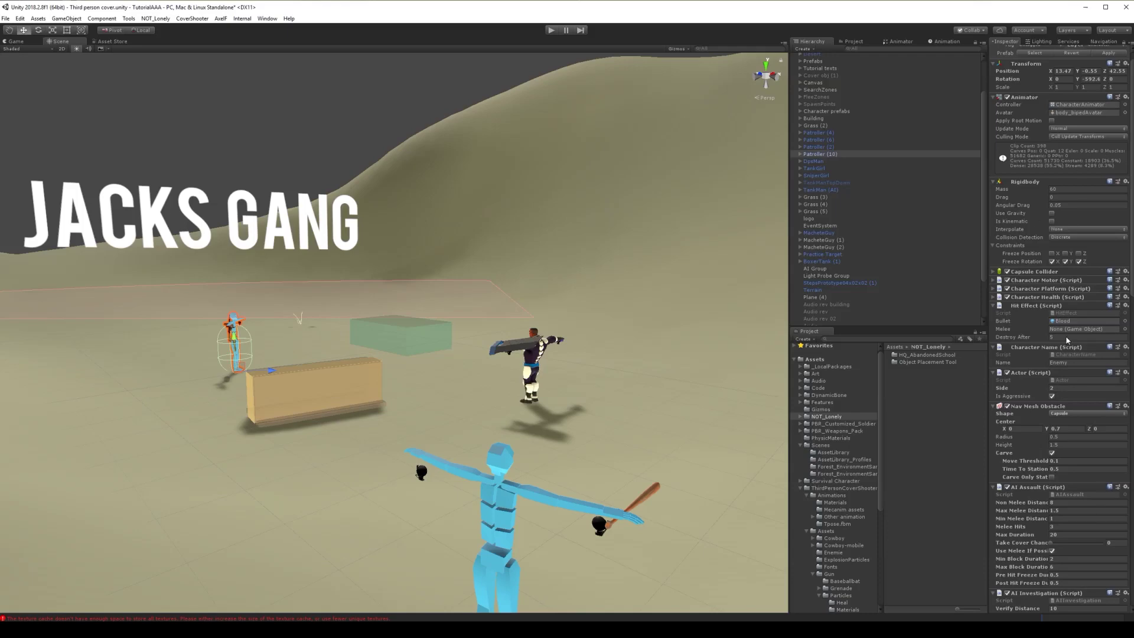
scroll(1066, 384, "down", 20)
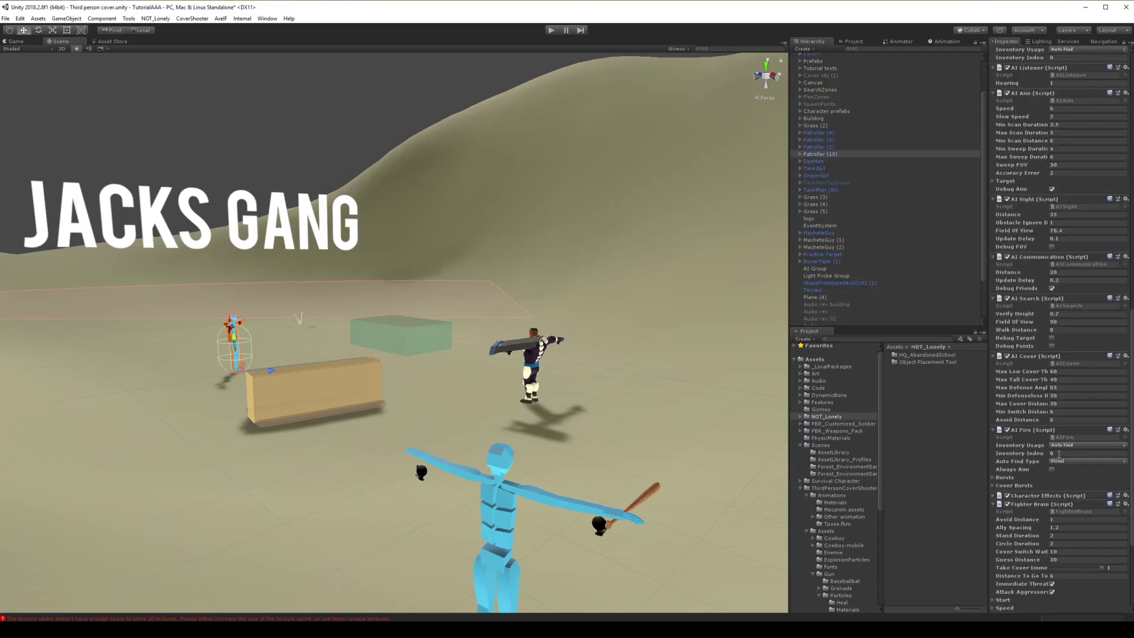
scroll(1059, 454, "down", 3)
right_click(1040, 424)
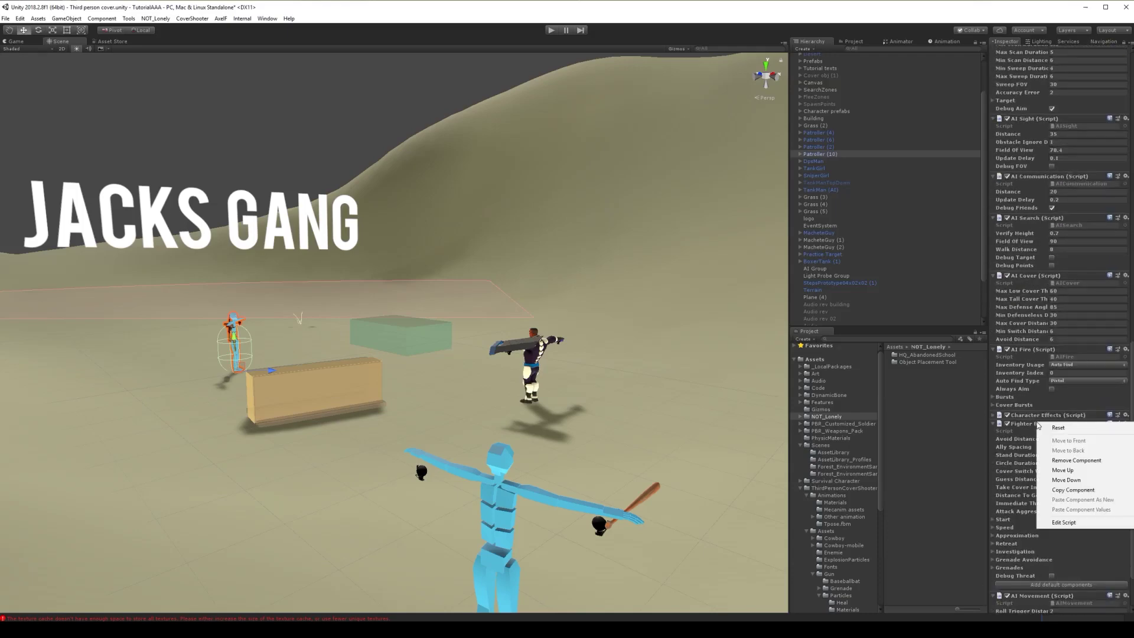
left_click(1088, 489)
Move Patroller (10) next to the two soldiers and reorder it beside character_hi (1) in the hierarchy
right_click_drag(211, 348, 312, 411)
left_click_drag(234, 322, 786, 383)
right_click_drag(601, 351, 750, 296)
key("w")
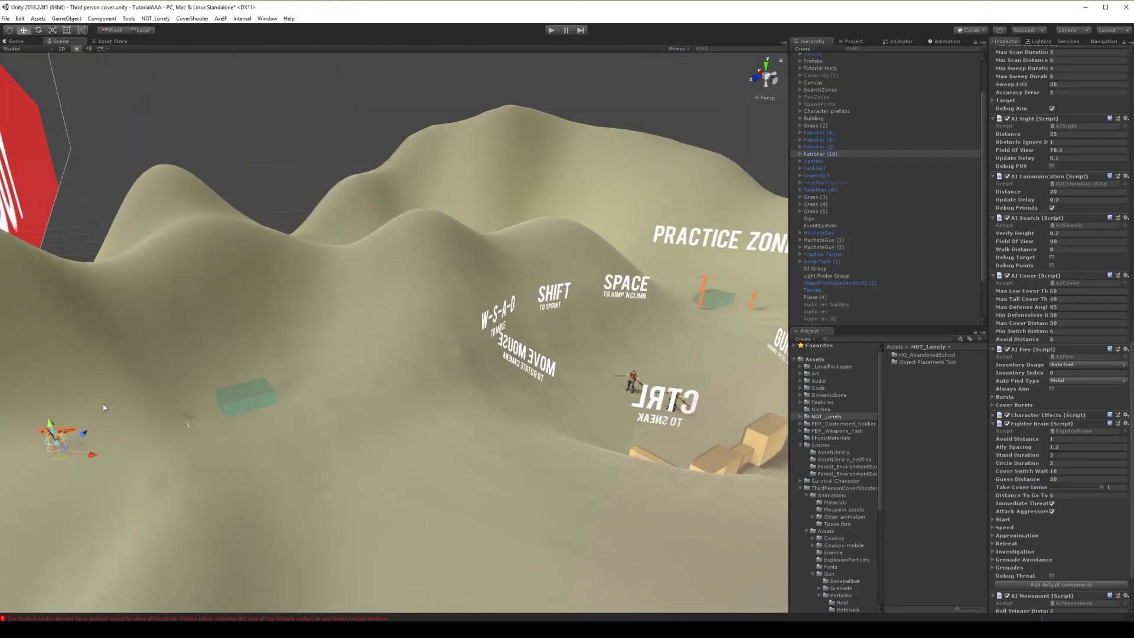
left_click_drag(61, 457, 625, 396)
scroll(922, 142, "down", 3)
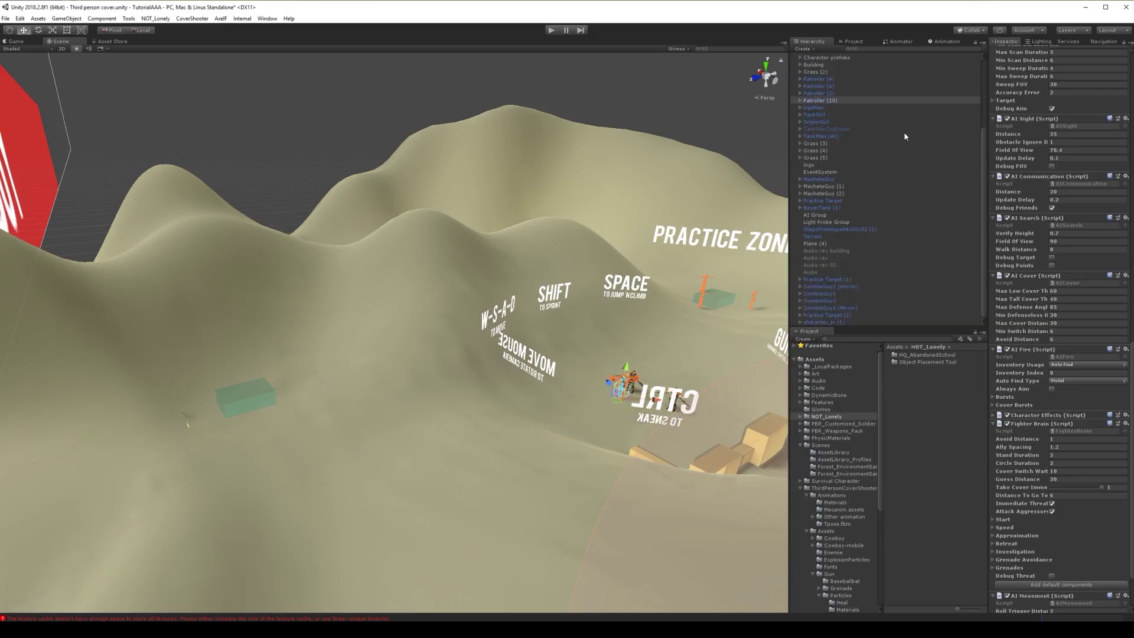
left_click_drag(853, 100, 825, 322)
Paste the copied Fighter Brain values onto the Fighter Brain component of the duplicated soldier
left_click_drag(508, 312, 498, 313, "alt")
key("w")
right_click_drag(498, 313, 656, 307)
key("w")
left_click(530, 284)
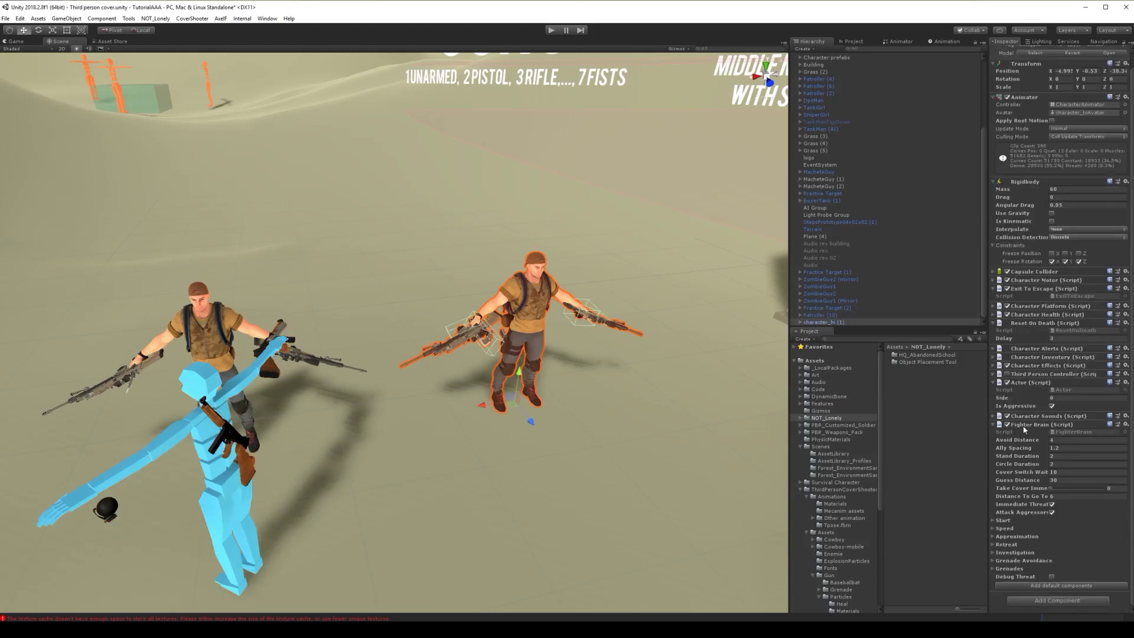
right_click(1024, 427)
left_click(1083, 514)
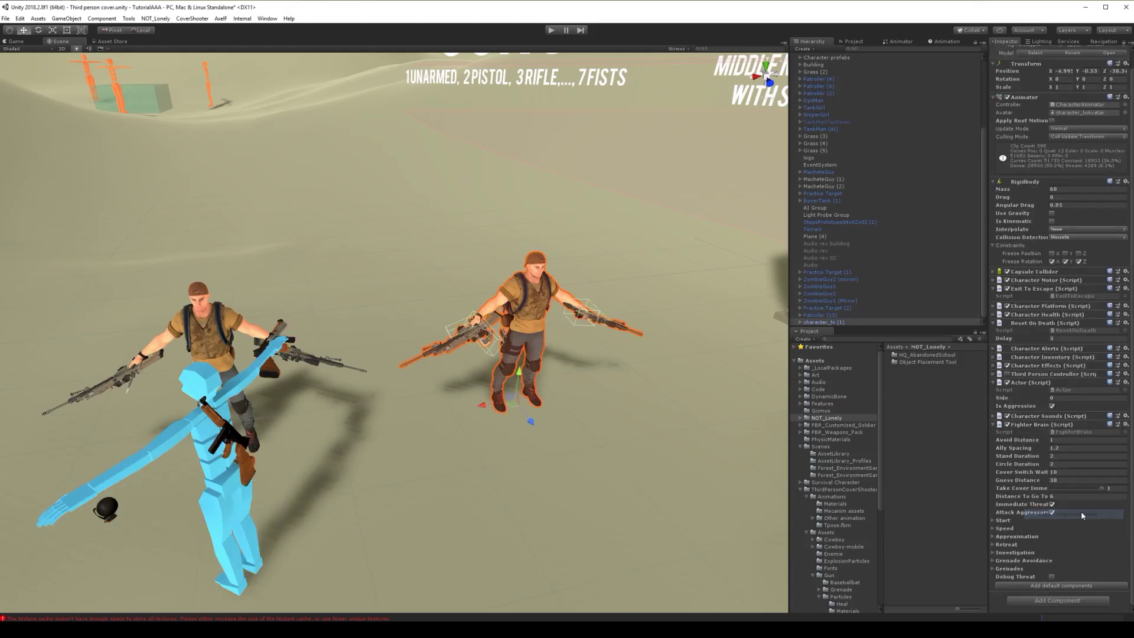
Copy the Nav Mesh Obstacle component from Patroller (10) and paste it as new onto the duplicated soldier
left_click(205, 516)
scroll(1050, 387, "down", 4)
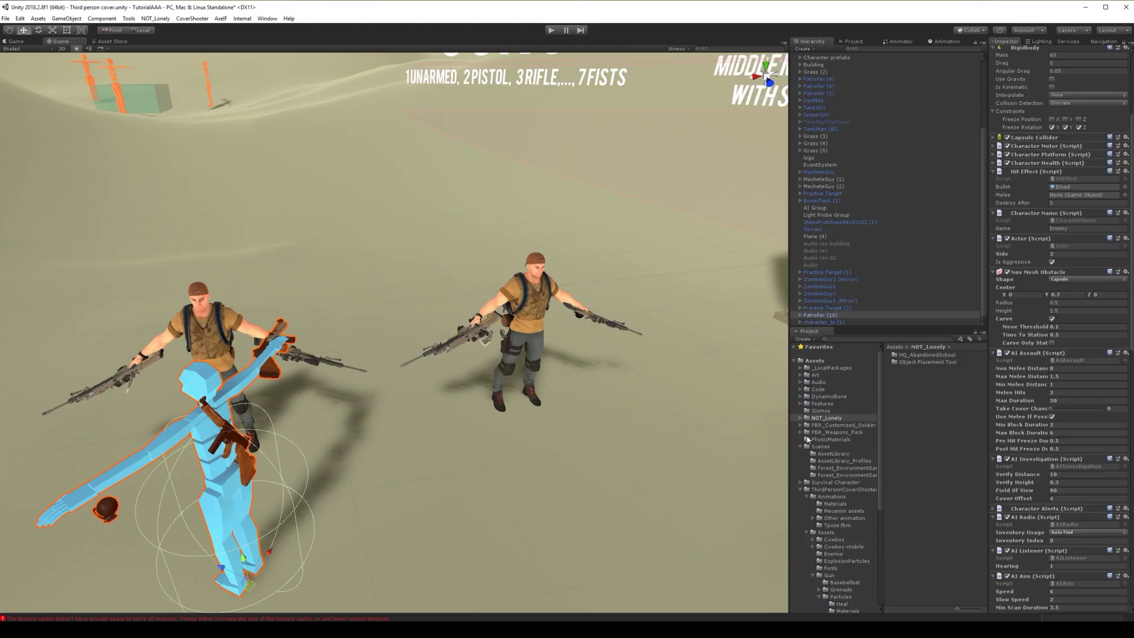
right_click(1036, 273)
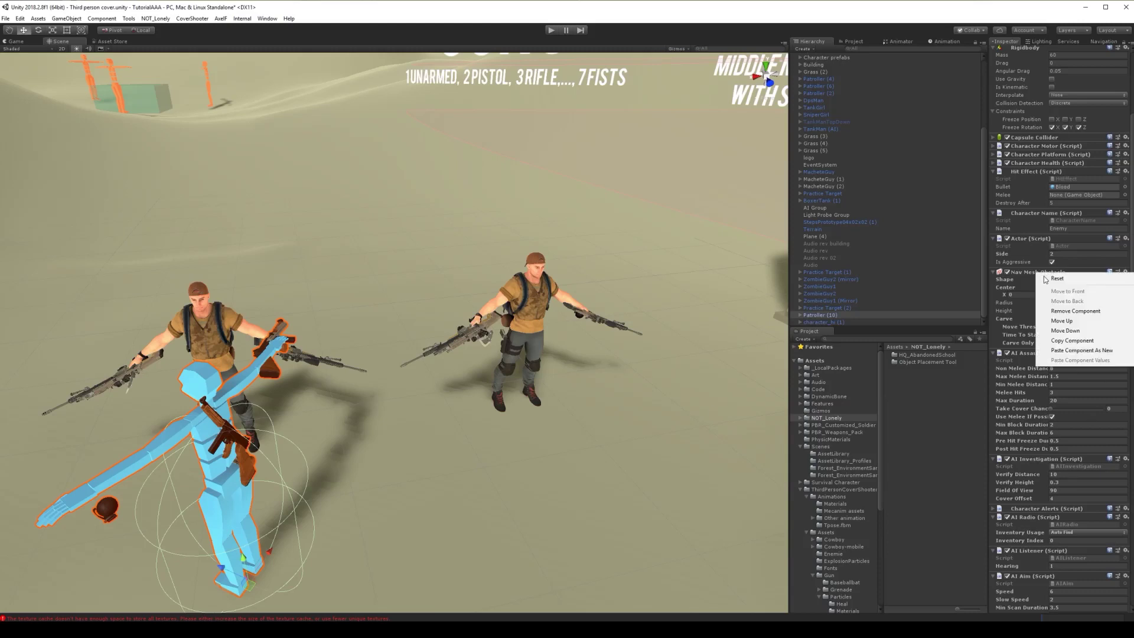
left_click(1074, 340)
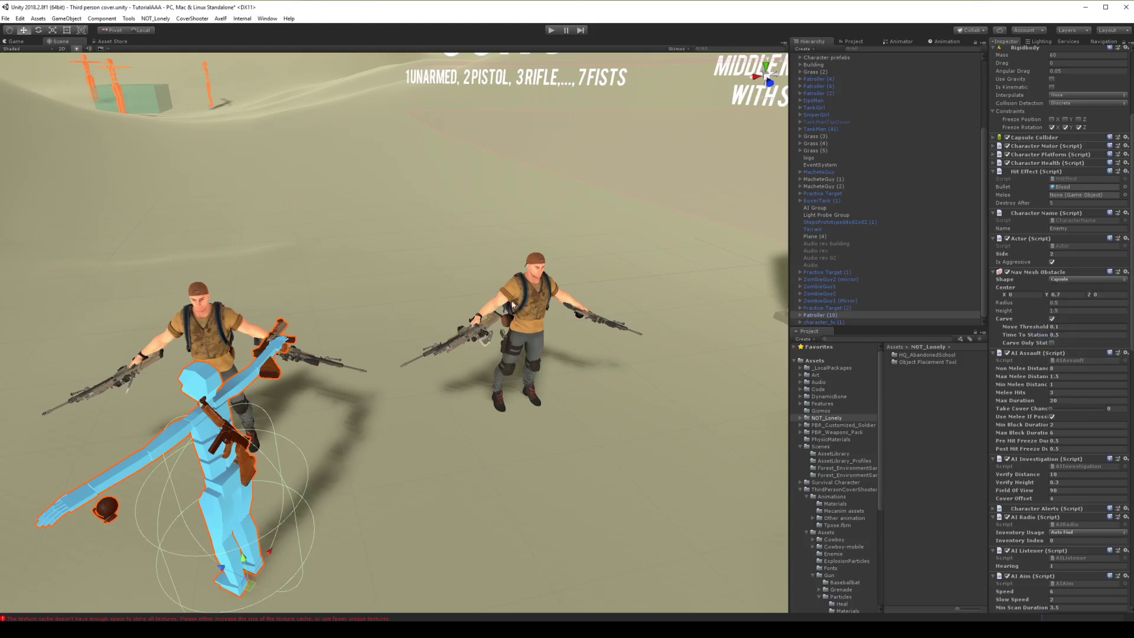
left_click(508, 305)
right_click(1031, 425)
left_click(1058, 502)
scroll(1058, 471, "down", 3)
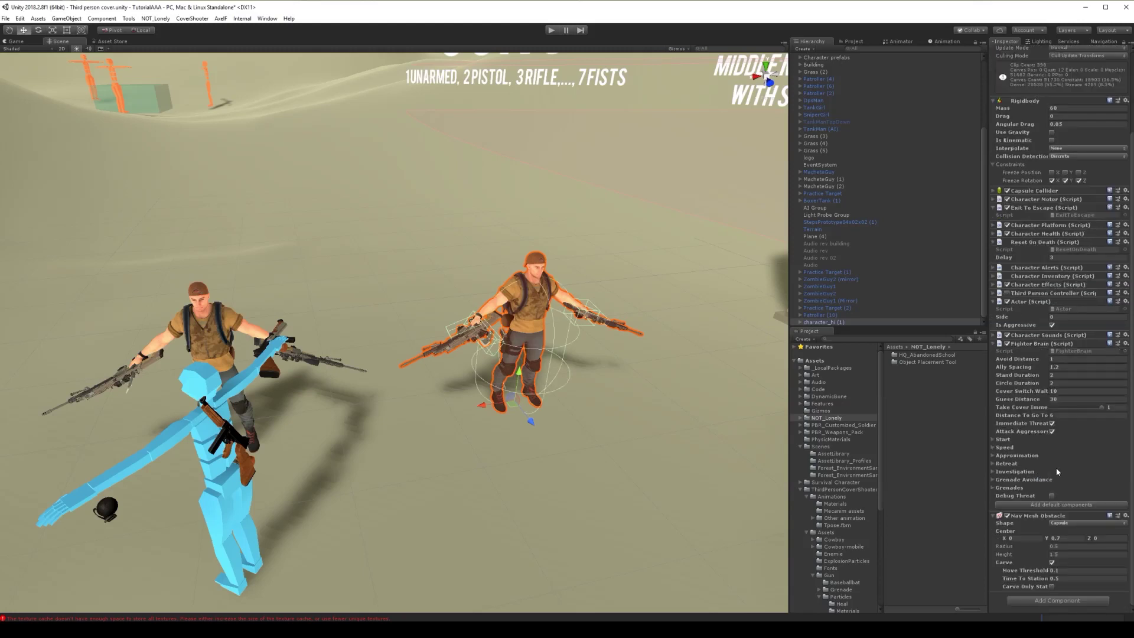
Copy the AI Investigation component from Patroller (10) and paste it as new onto the duplicated soldier
left_click(220, 491)
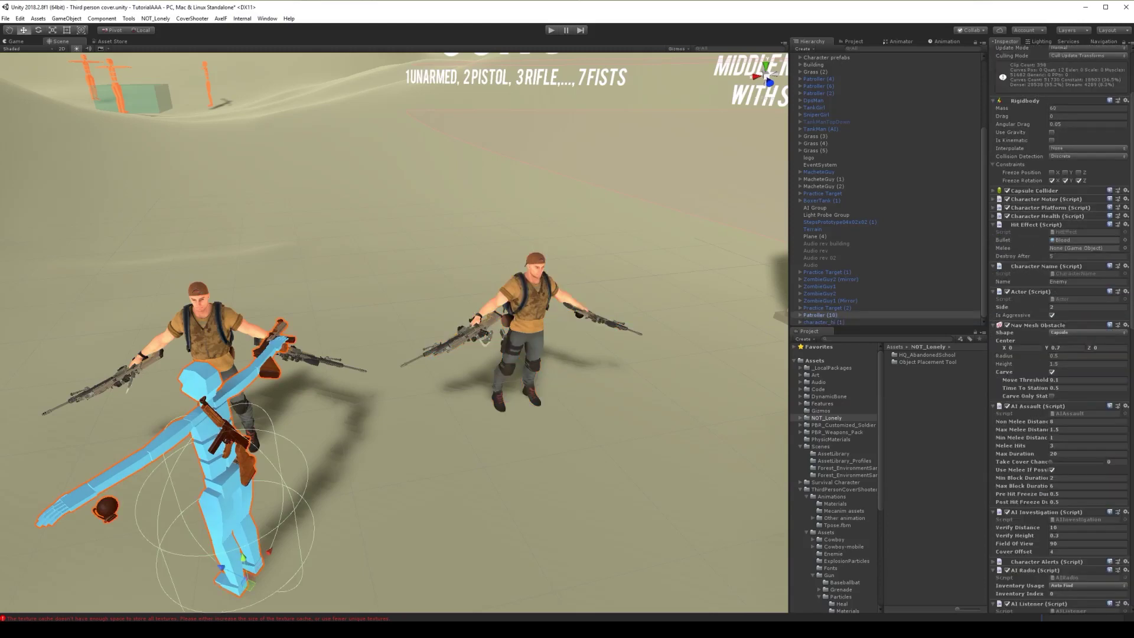
scroll(1041, 410, "down", 3)
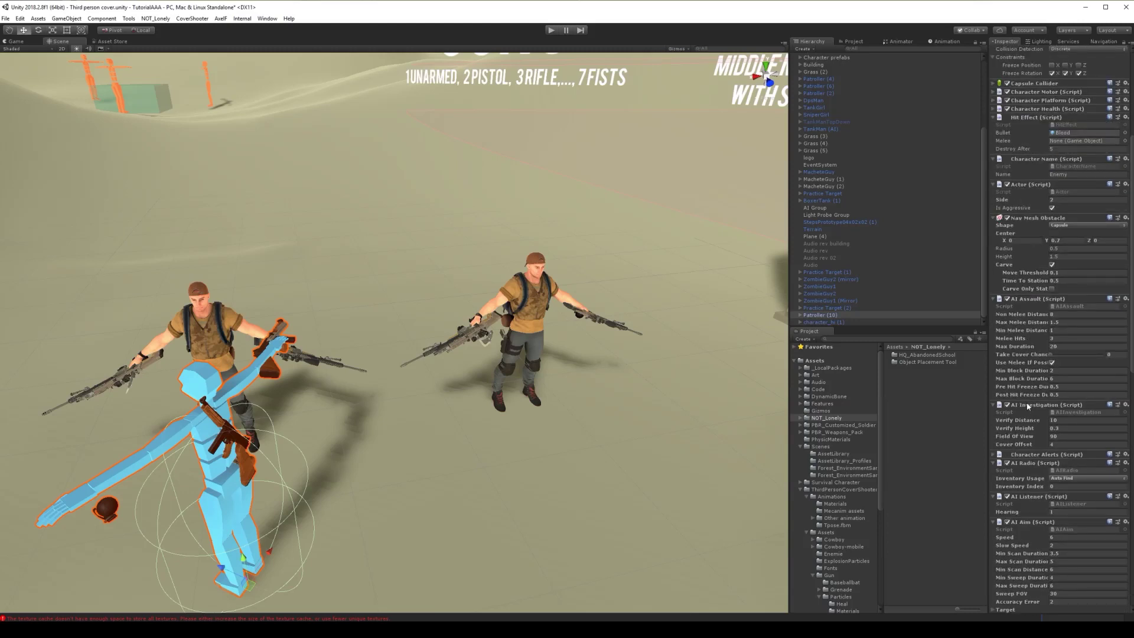
right_click(1031, 405)
left_click(1087, 473)
left_click(537, 304)
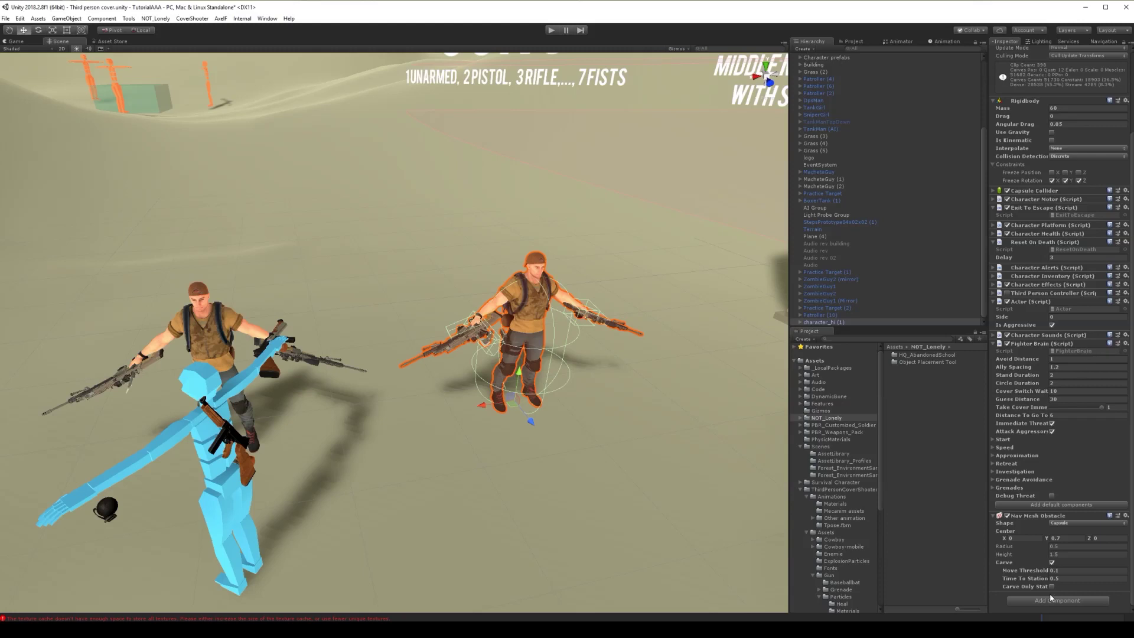
right_click(1038, 515)
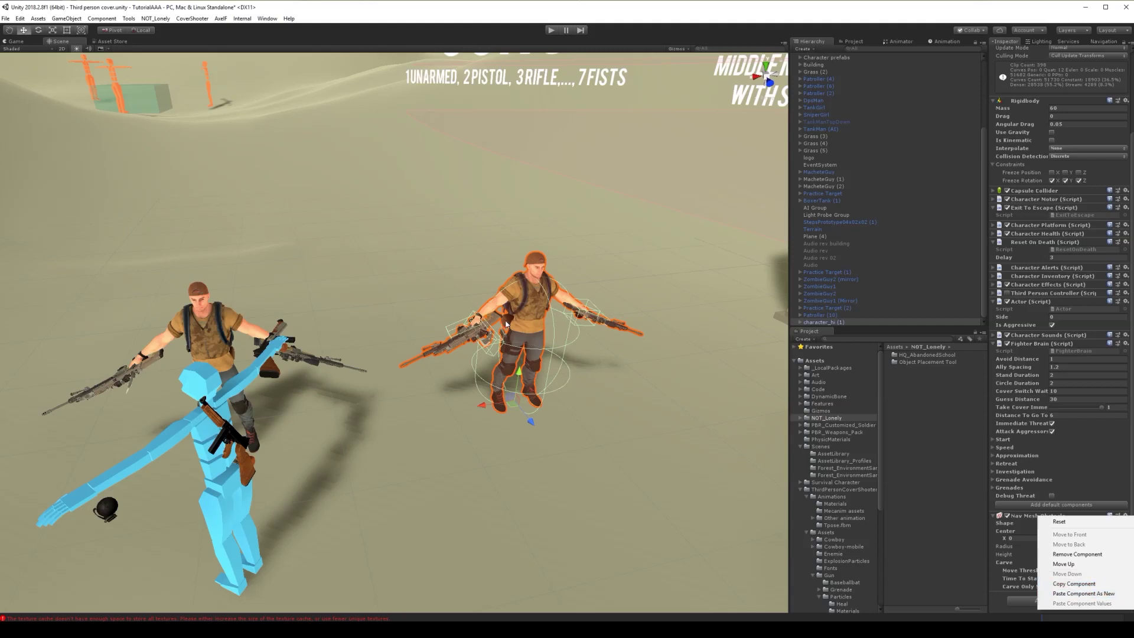
left_click(1118, 594)
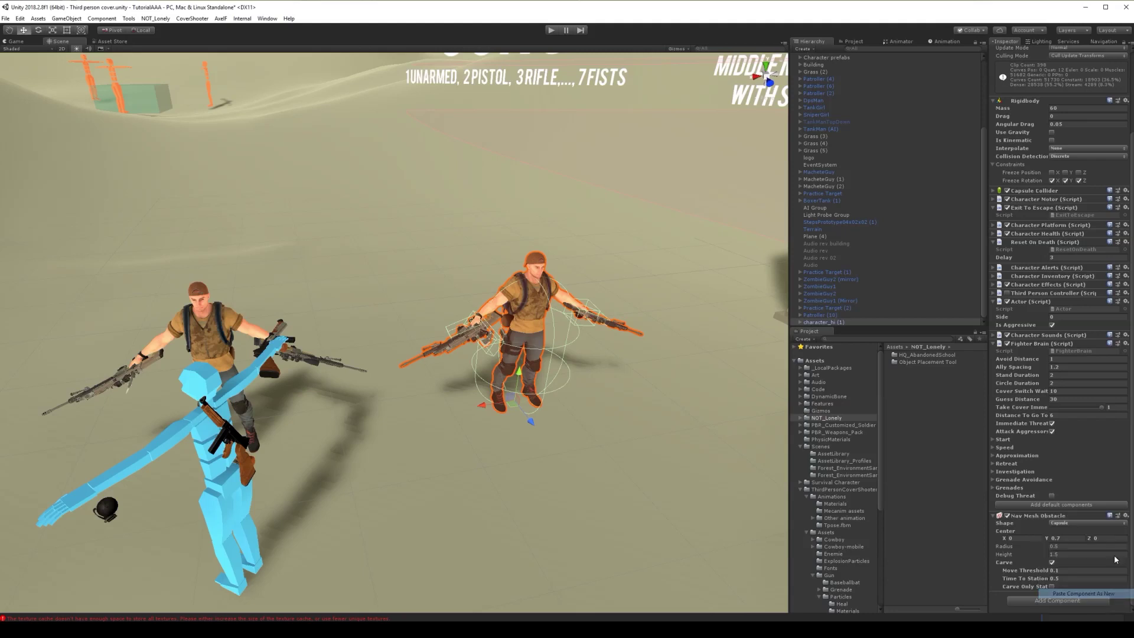
Copy the AI Listener component from Patroller (10) and paste it as new onto the duplicated soldier
left_click(233, 495)
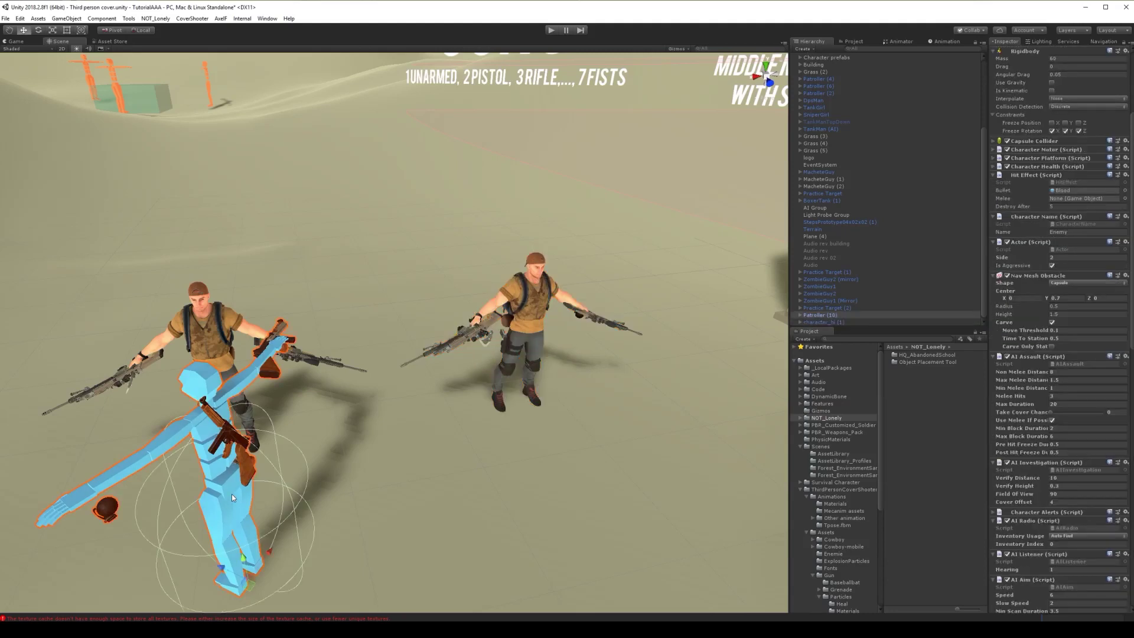
scroll(1020, 354, "down", 3)
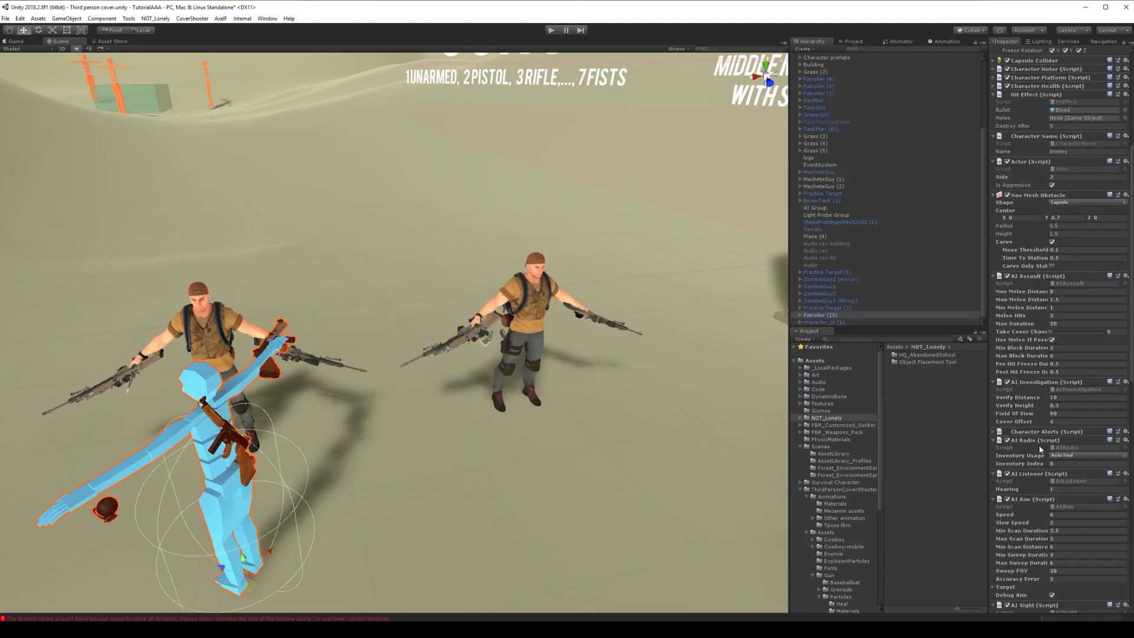
scroll(1040, 448, "down", 2)
right_click(1046, 421)
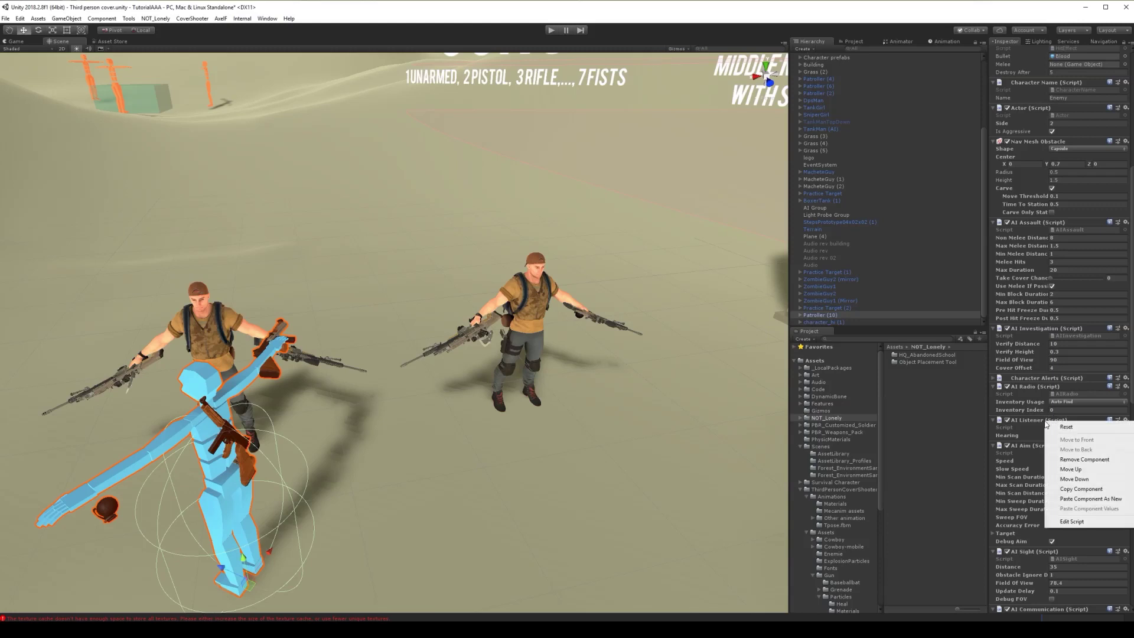
left_click(1080, 500)
left_click(555, 331)
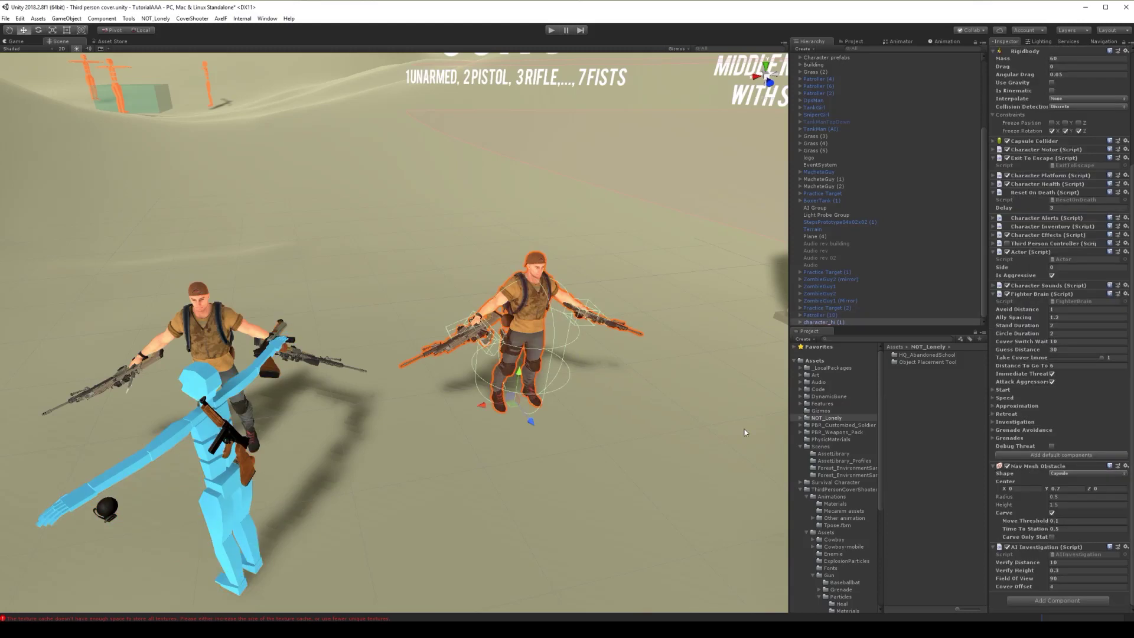
right_click(1032, 551)
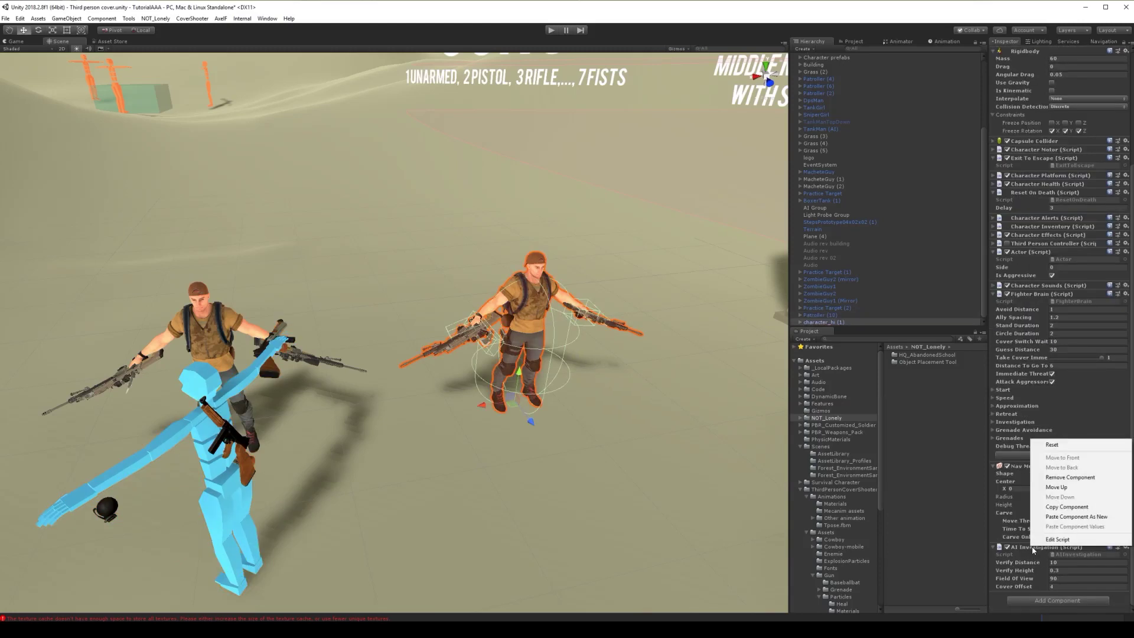
left_click(1063, 518)
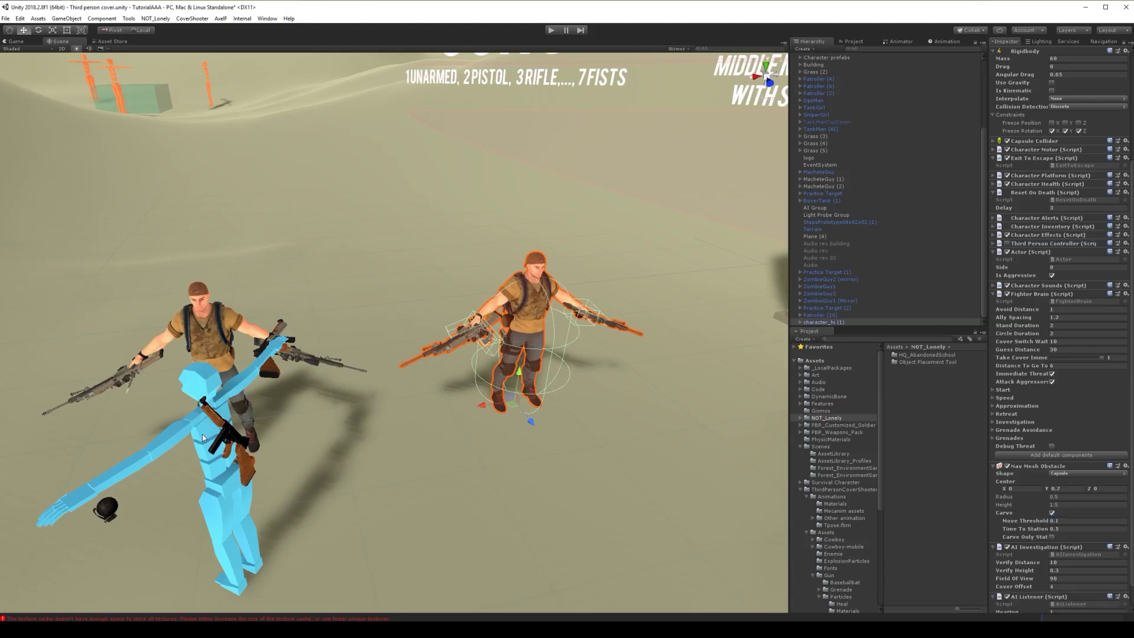
Copy the AI Aim component from Patroller (10) and paste it as new onto the duplicated soldier
left_click(185, 413)
scroll(1088, 484, "down", 5)
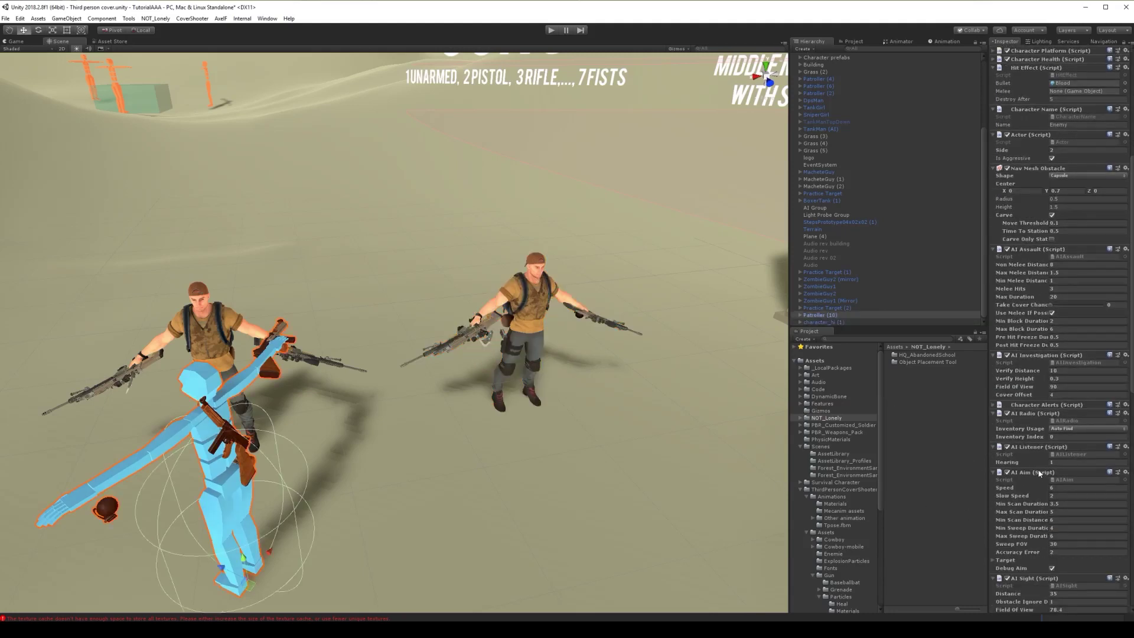
right_click(1038, 474)
left_click(1072, 541)
left_click(532, 319)
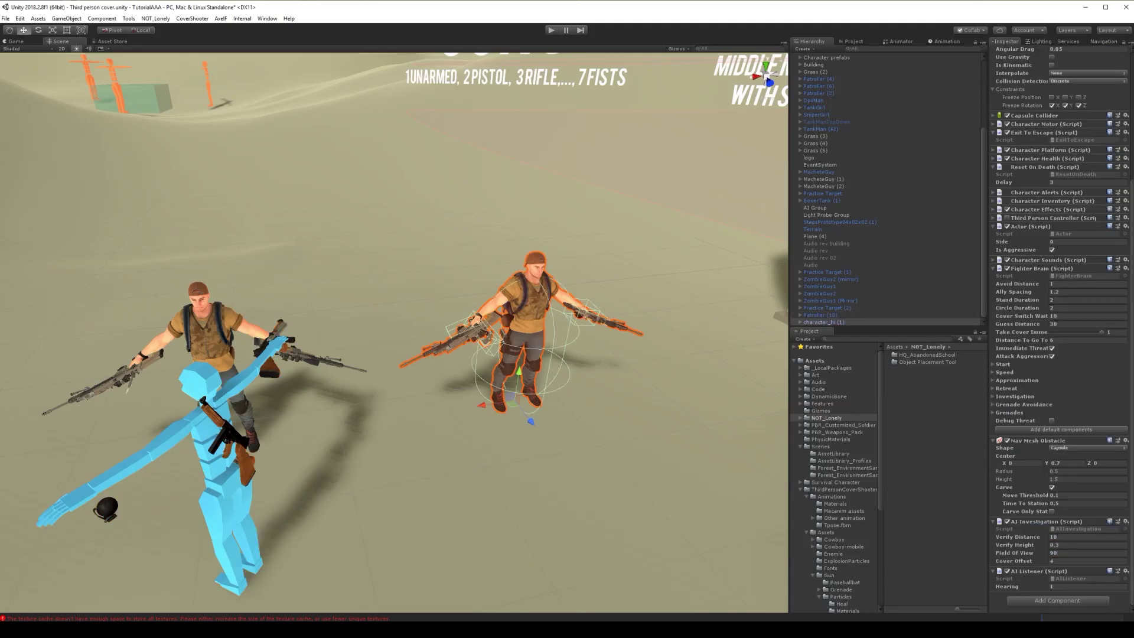
right_click(1052, 572)
left_click(1093, 542)
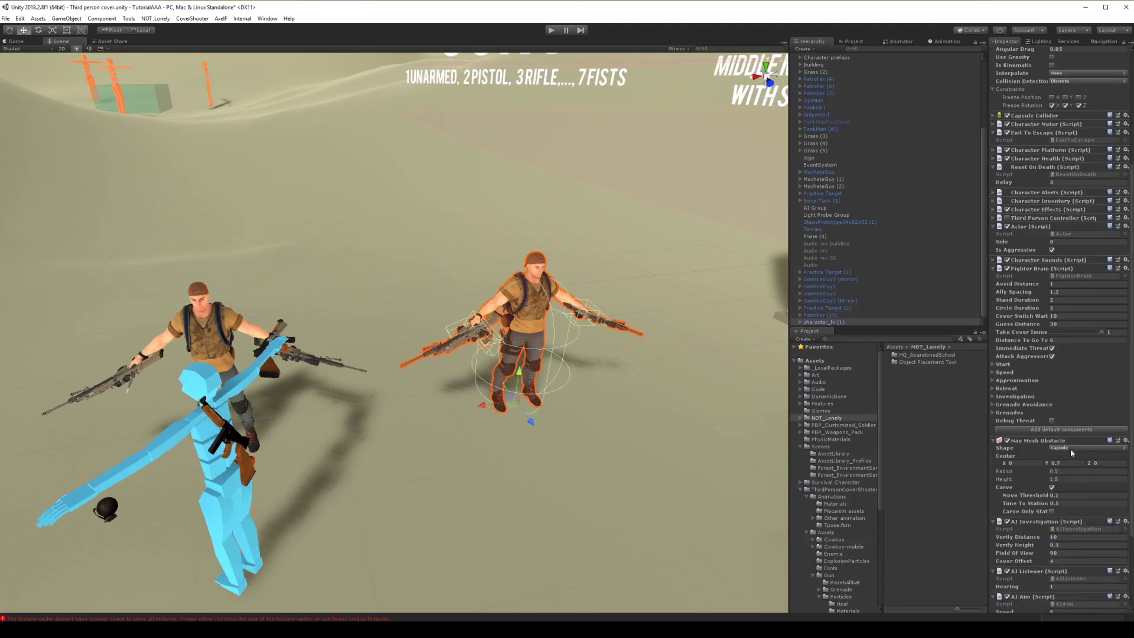
Copy the AI Cover component from Patroller (10) and paste it as new onto the duplicated soldier
scroll(1072, 404, "down", 3)
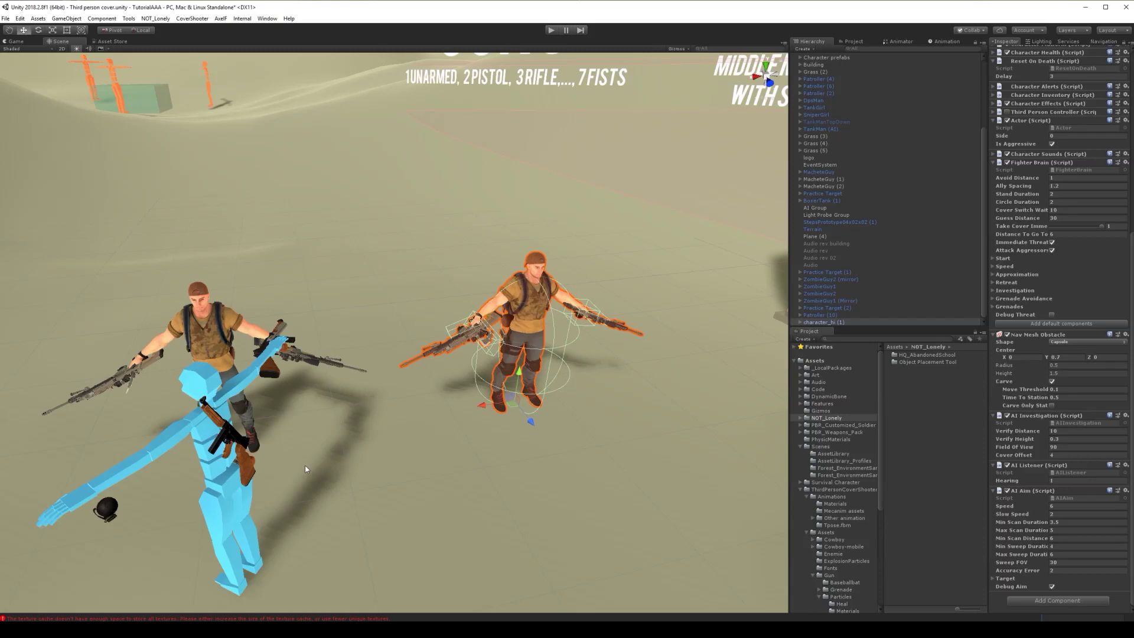
right_click_drag(616, 415, 574, 368)
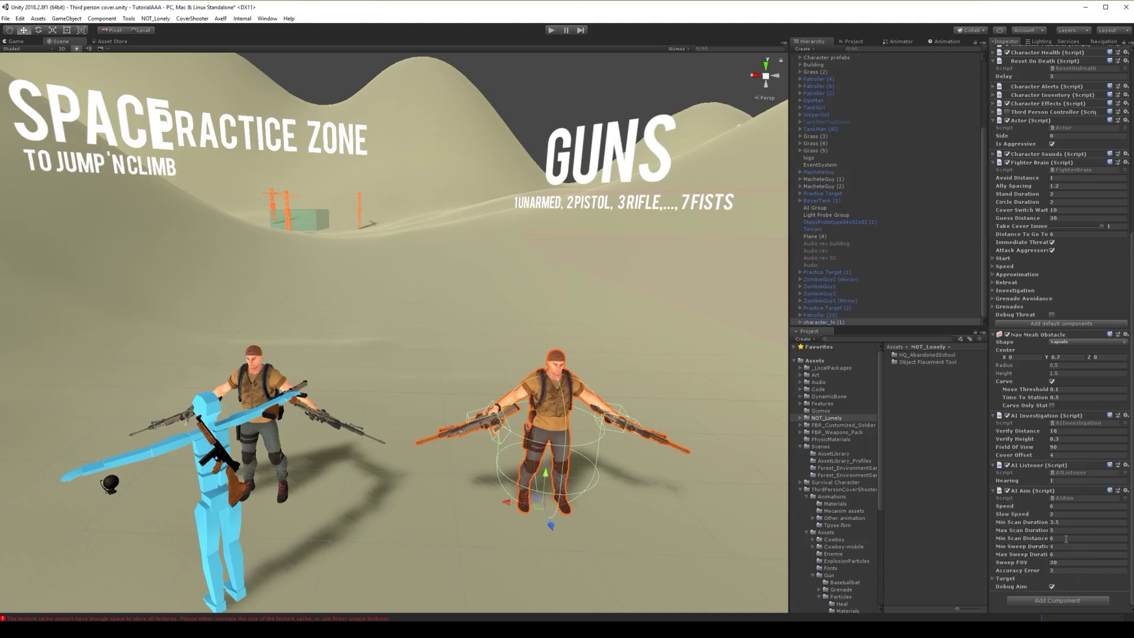
left_click(201, 525)
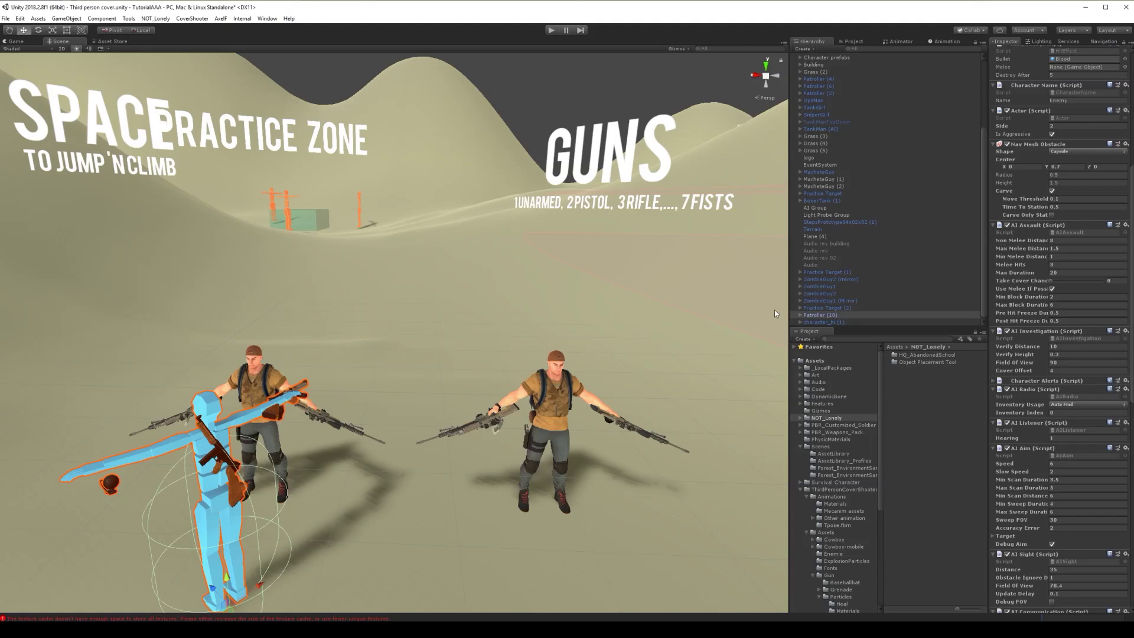
scroll(1086, 419, "down", 6)
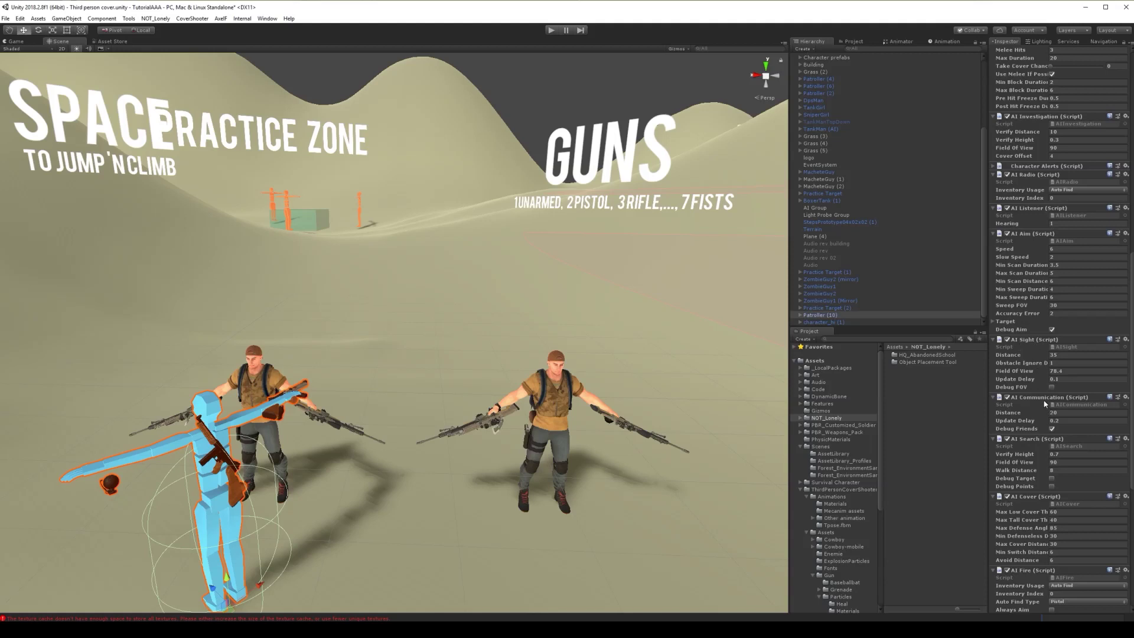
scroll(1035, 438, "down", 2)
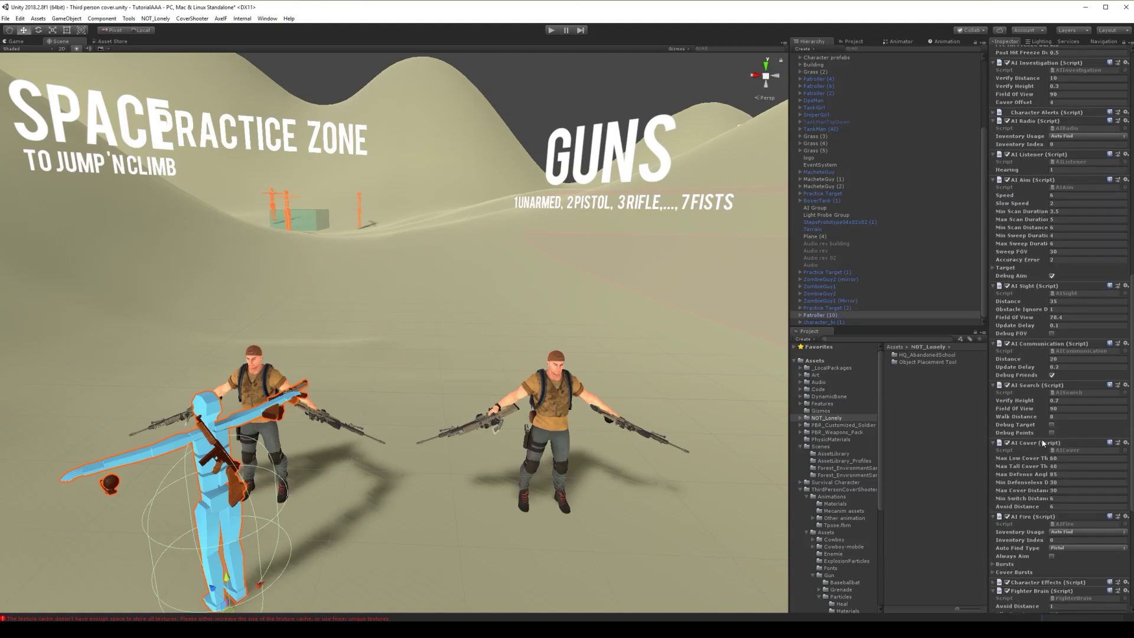
right_click(1019, 442)
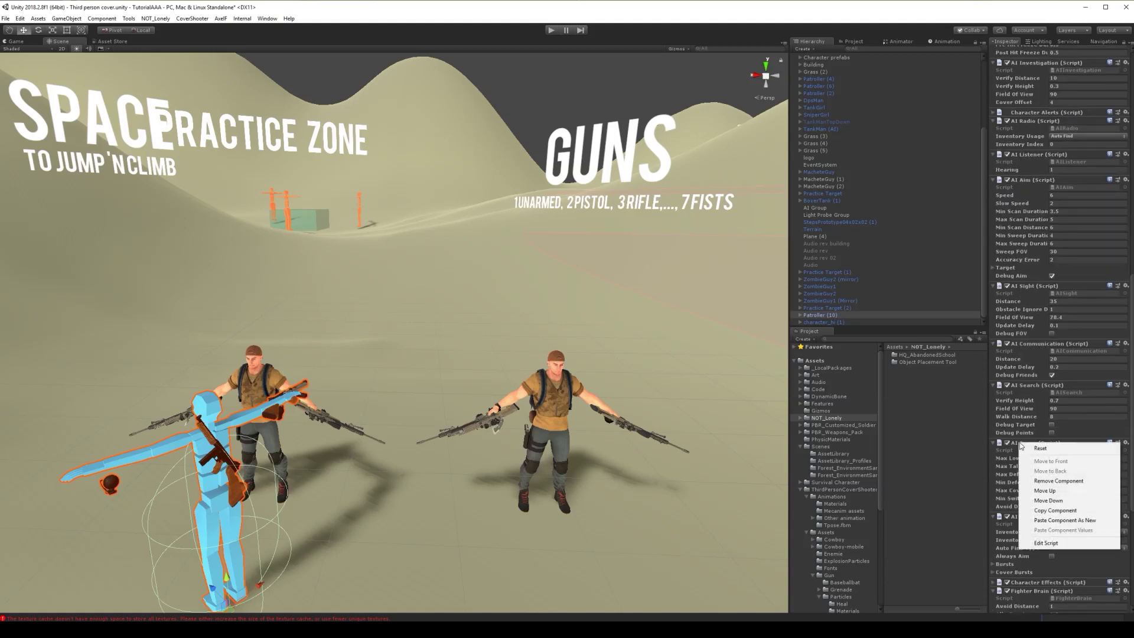
left_click(1064, 510)
left_click(544, 414)
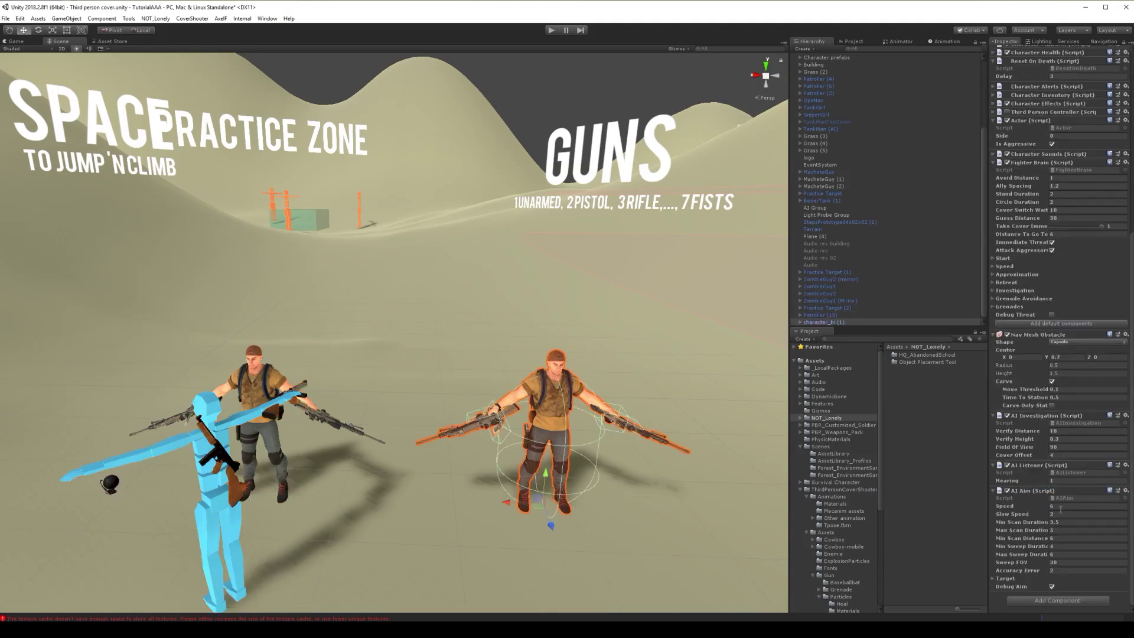
right_click(1043, 497)
left_click(1071, 546)
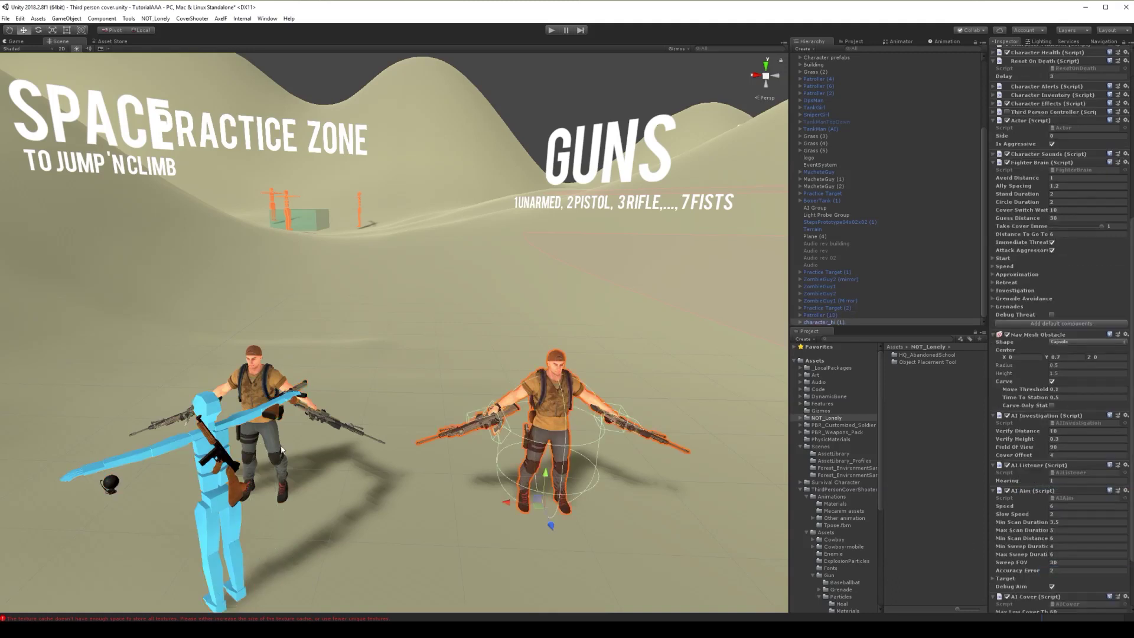
Copy the AI Search component from Patroller (10) and paste it as new onto the duplicated soldier
left_click(202, 462)
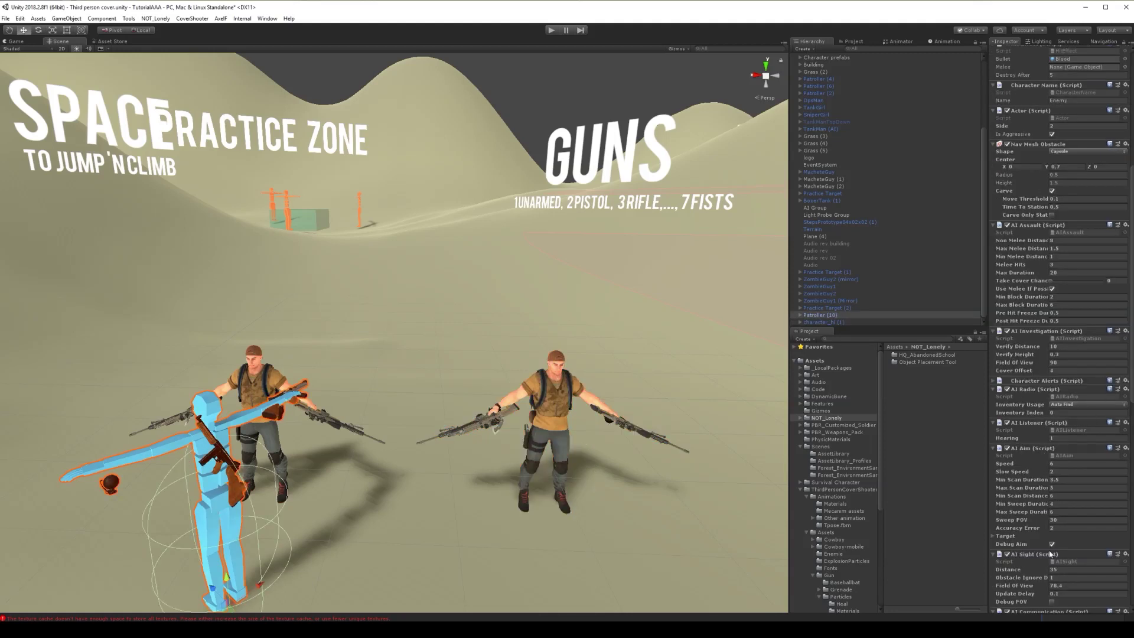
scroll(1035, 341, "down", 5)
right_click(1041, 519)
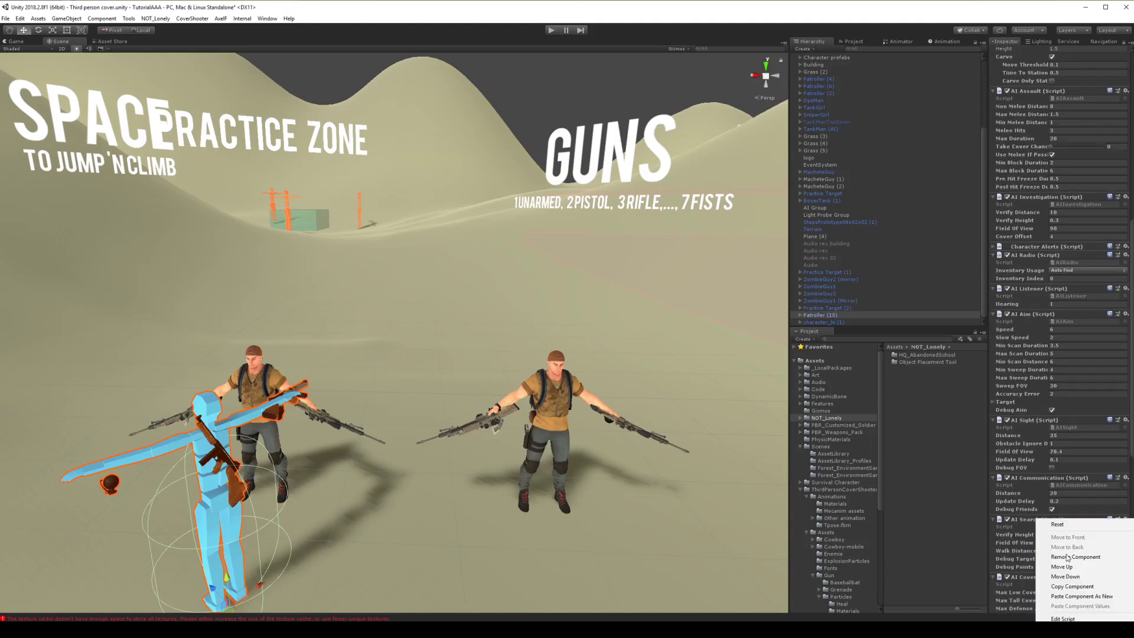
left_click(1066, 588)
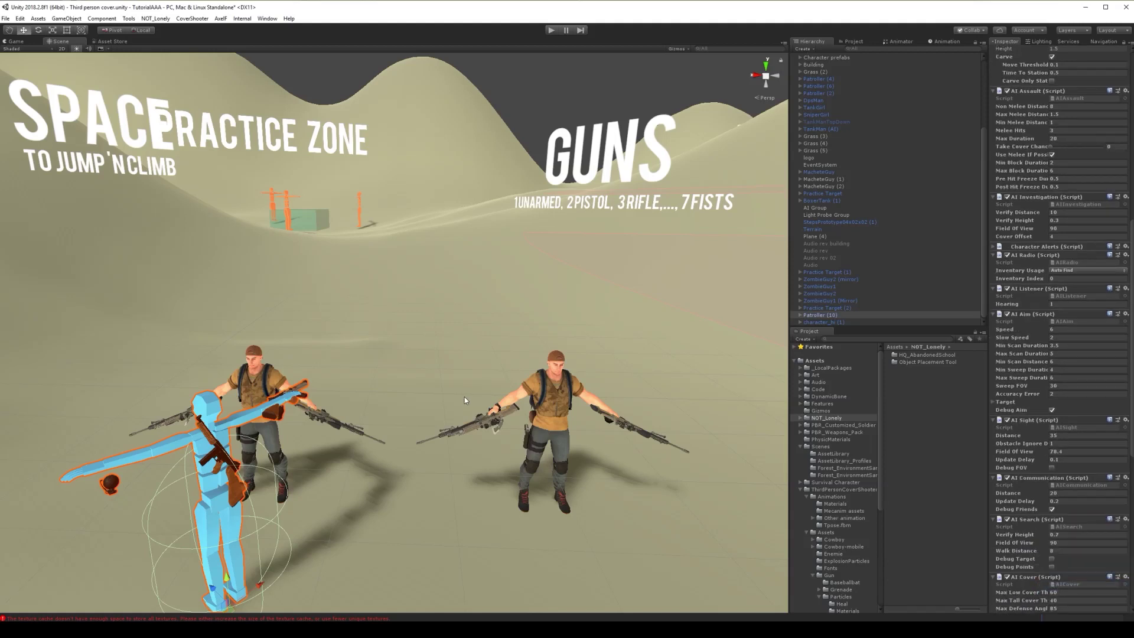
left_click(546, 406)
right_click(1038, 420)
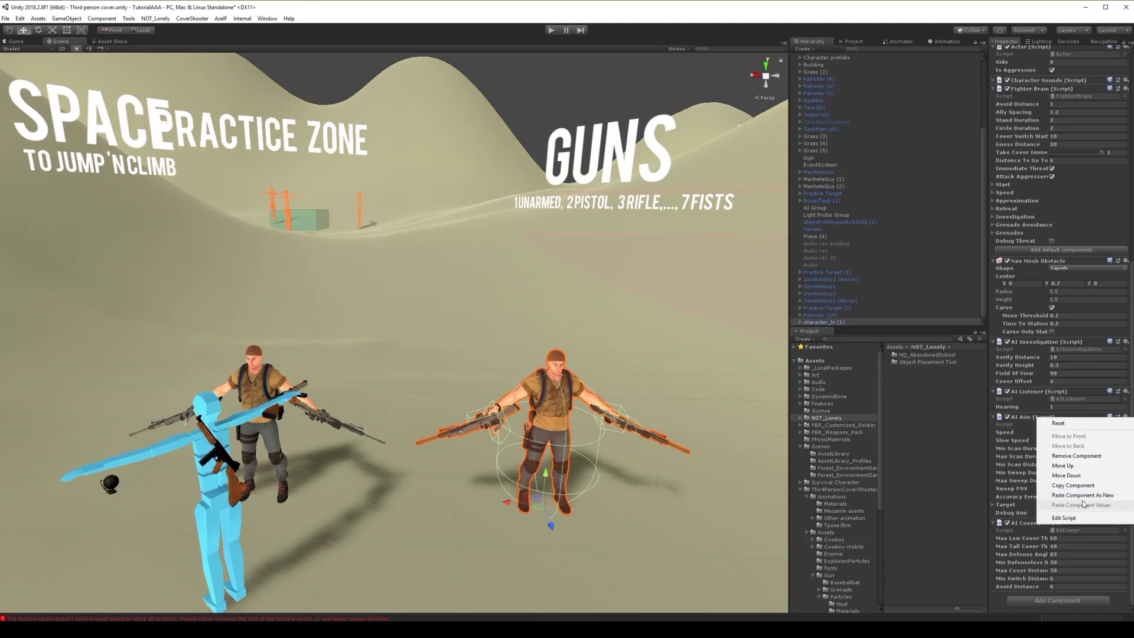
left_click(1085, 499)
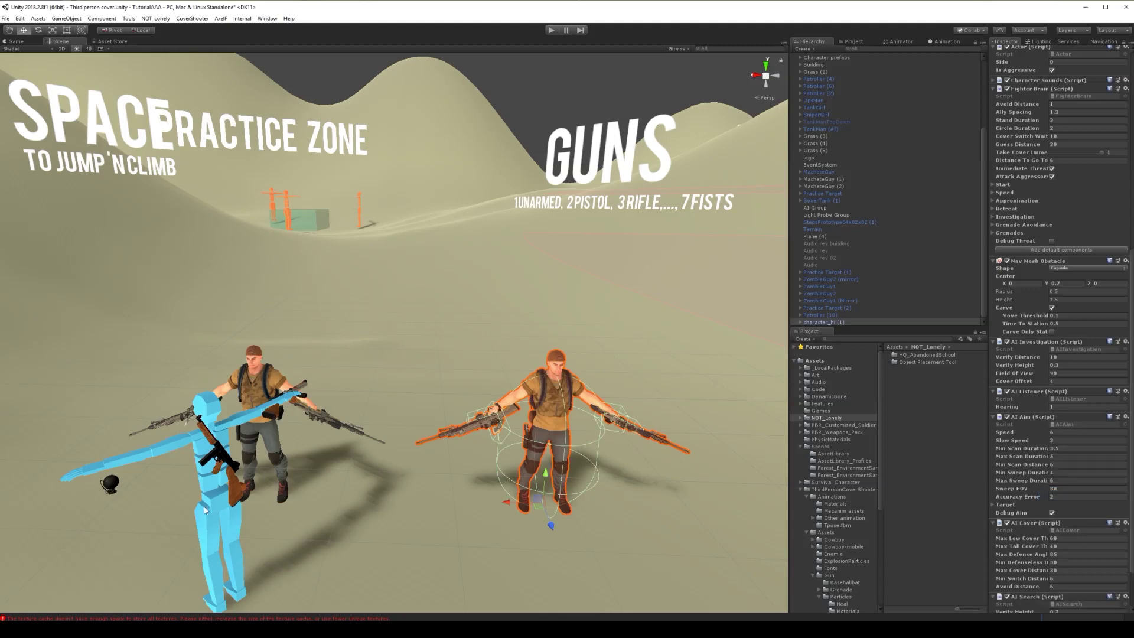
Copy the AI Fire component from Patroller (10) and paste it as new onto the duplicated soldier
left_click(204, 507)
scroll(1028, 420, "down", 1)
scroll(1029, 421, "down", 3)
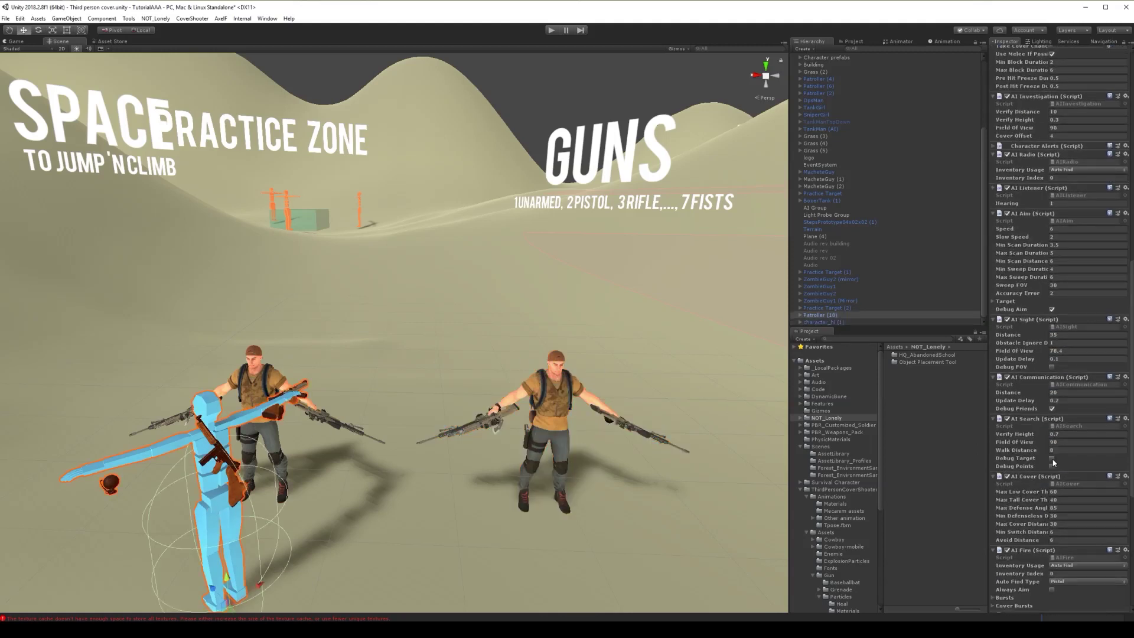
right_click(1040, 522)
left_click(1068, 485)
left_click(537, 456)
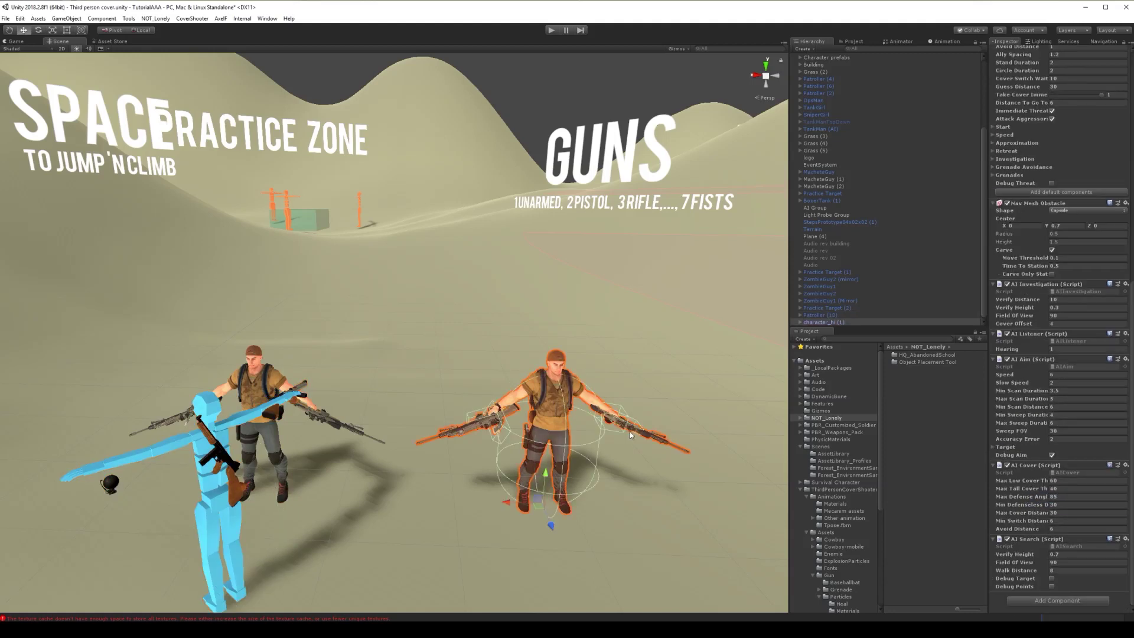
right_click(1039, 540)
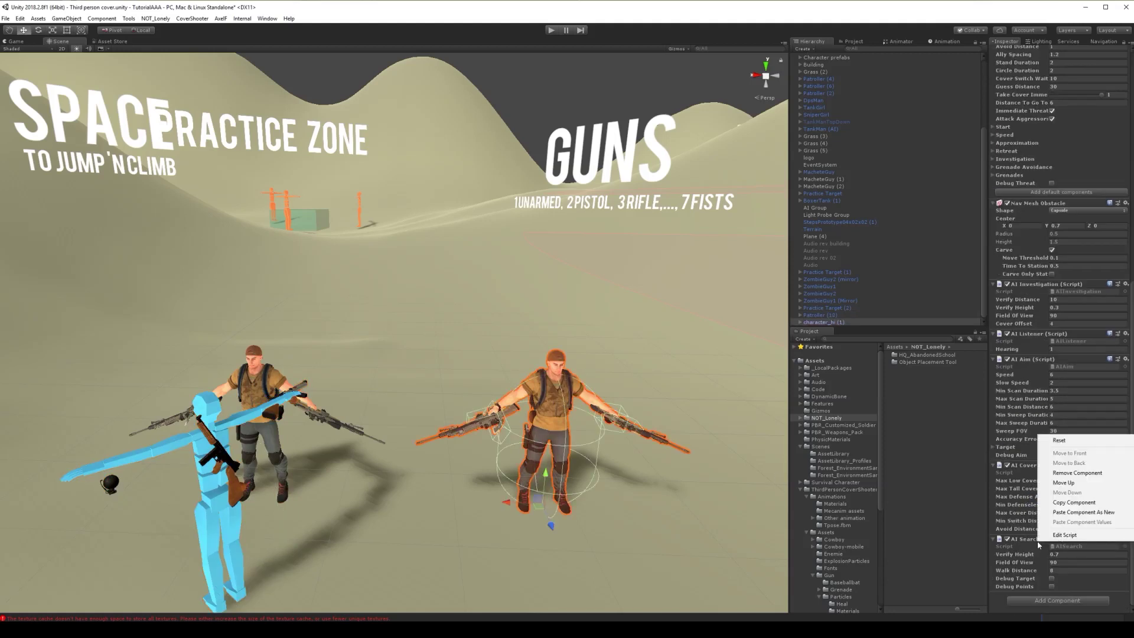
left_click(1085, 513)
Set Auto Find Type to Rifle in the duplicated soldier's AI Fire component
scroll(1040, 452, "down", 2)
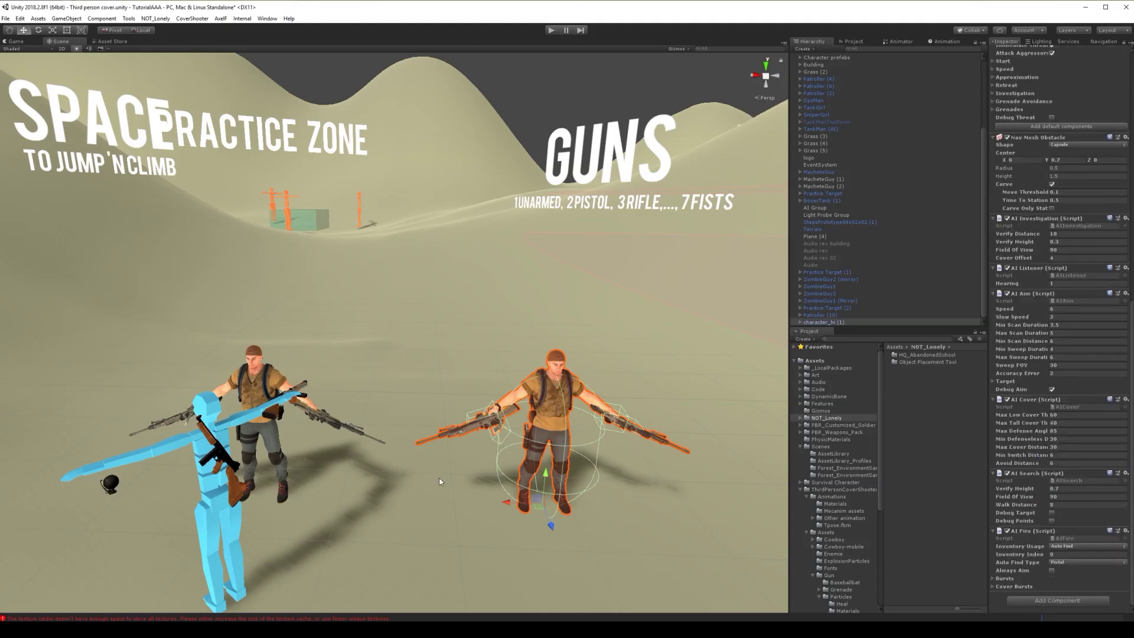
left_click(1092, 565)
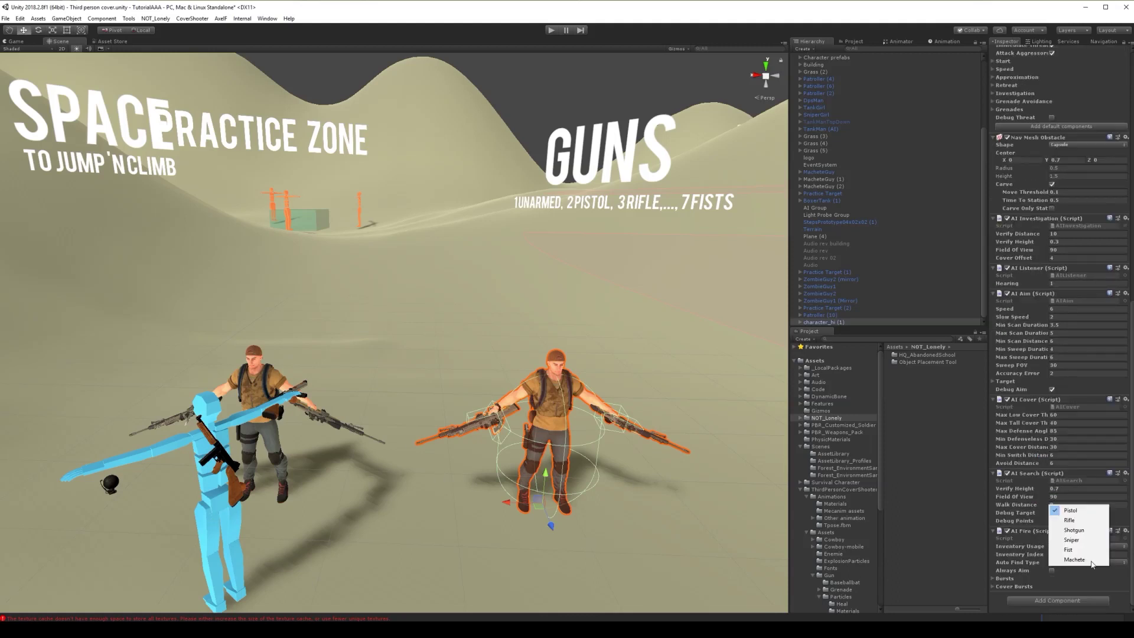
left_click(1090, 524)
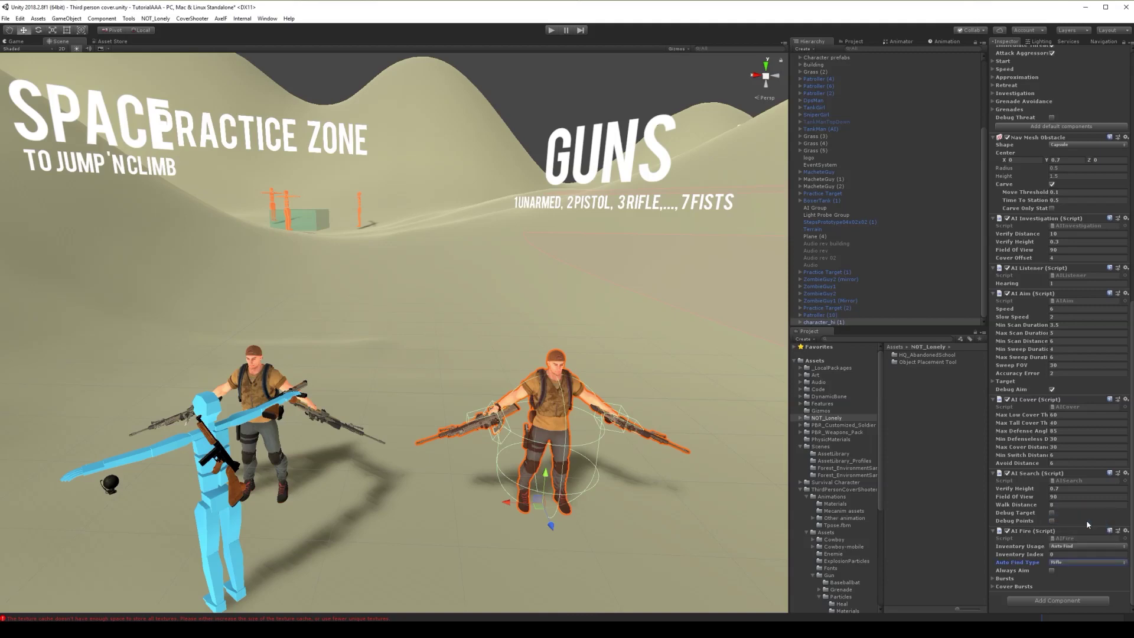
Copy the AI Movement component from Patroller (10) and paste it as new onto the duplicated soldier
left_click(213, 502)
scroll(1071, 473, "down", 3)
scroll(1067, 482, "down", 2)
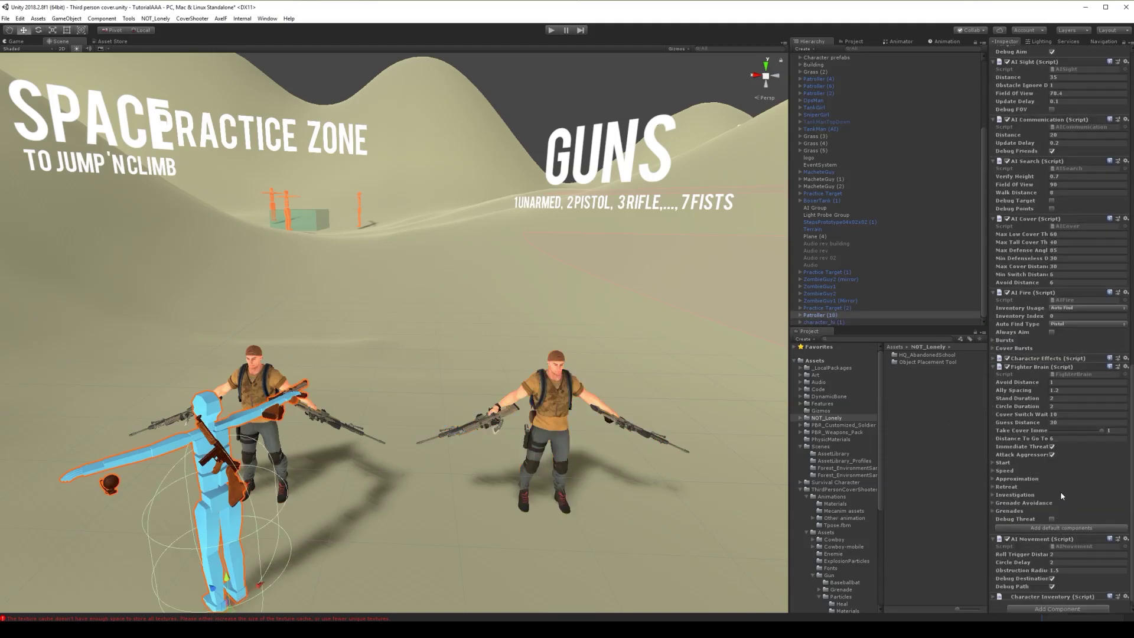
scroll(1052, 442, "down", 1)
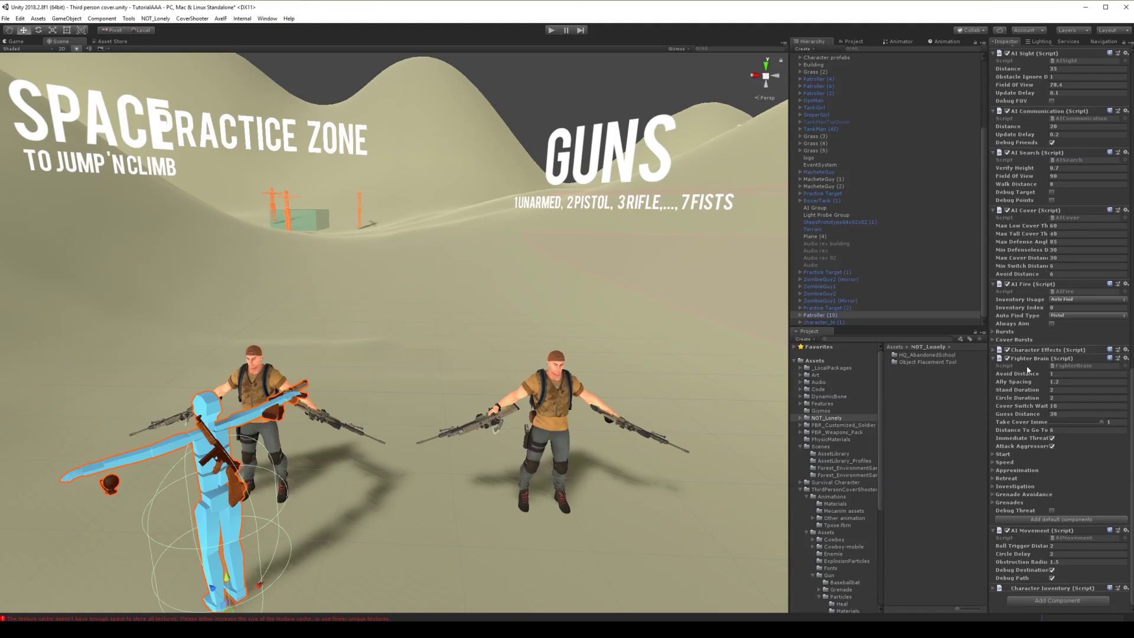
right_click(1028, 531)
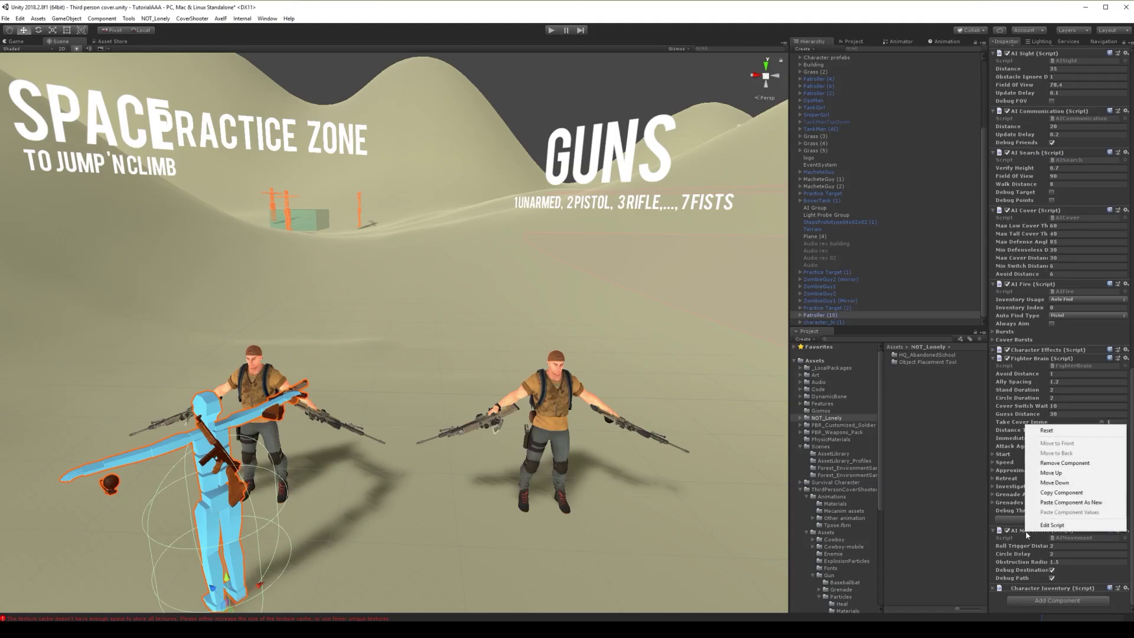
left_click(1076, 493)
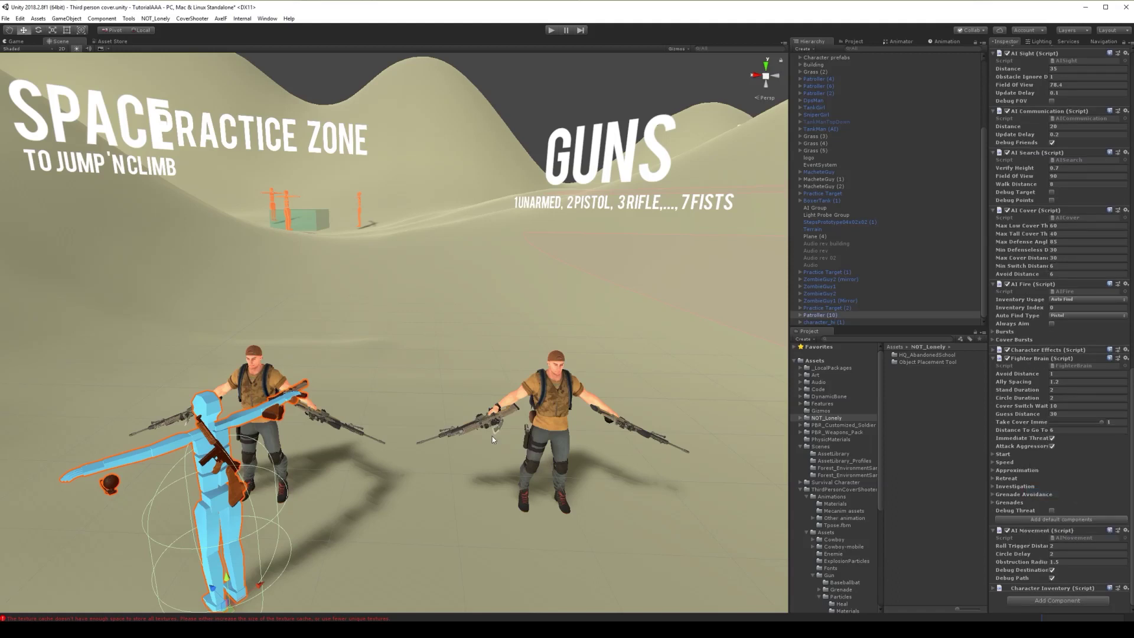
left_click(547, 399)
right_click(1047, 535)
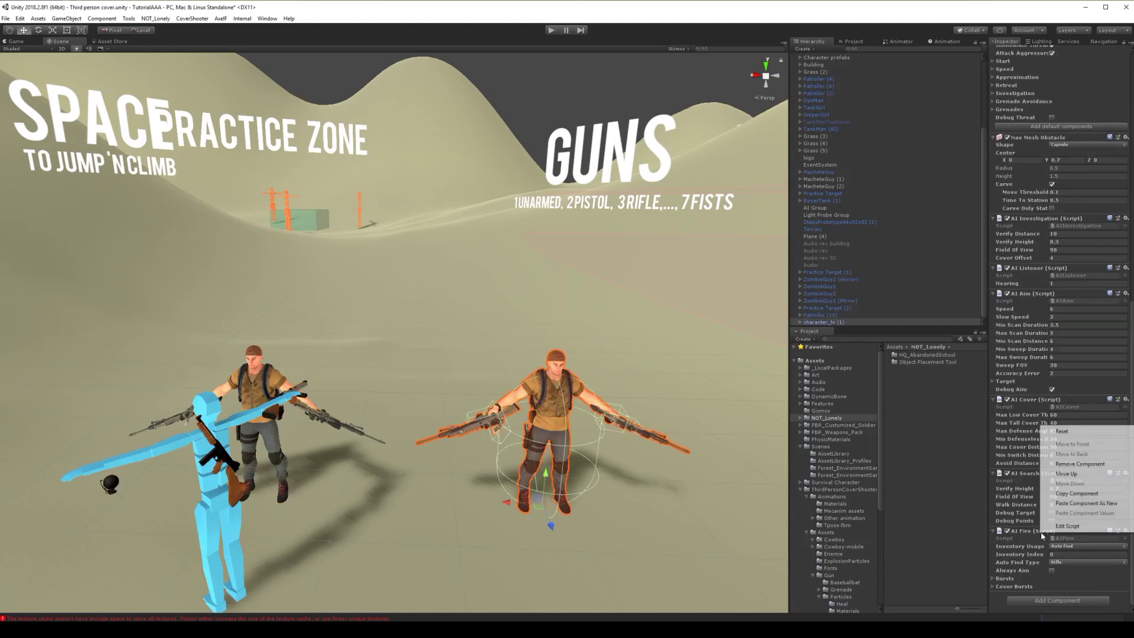
left_click(1087, 504)
scroll(1087, 503, "down", 3)
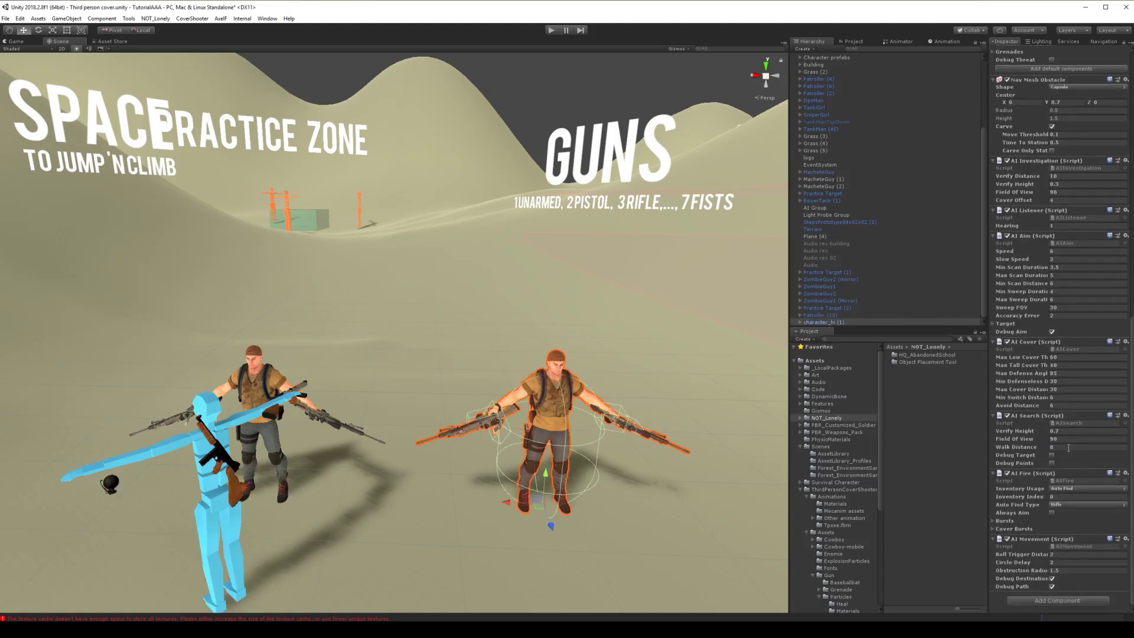
Check the Actor side on Patroller (10) and set Side to 2 in the duplicated soldier's Actor component
left_click(216, 502)
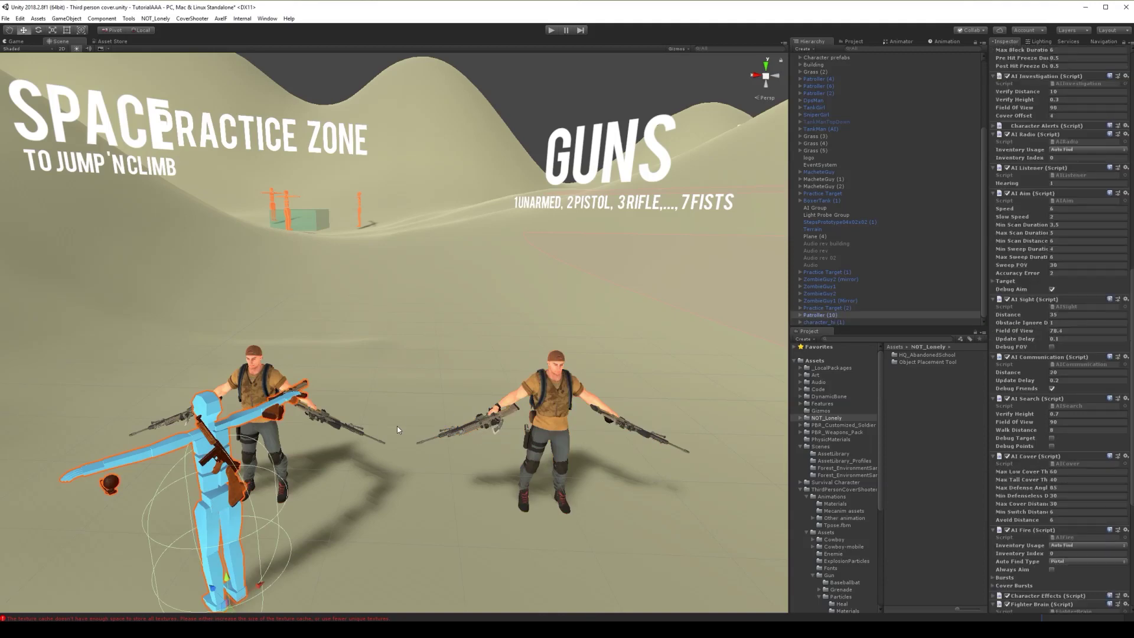
left_click_drag(362, 380, 463, 445, "alt")
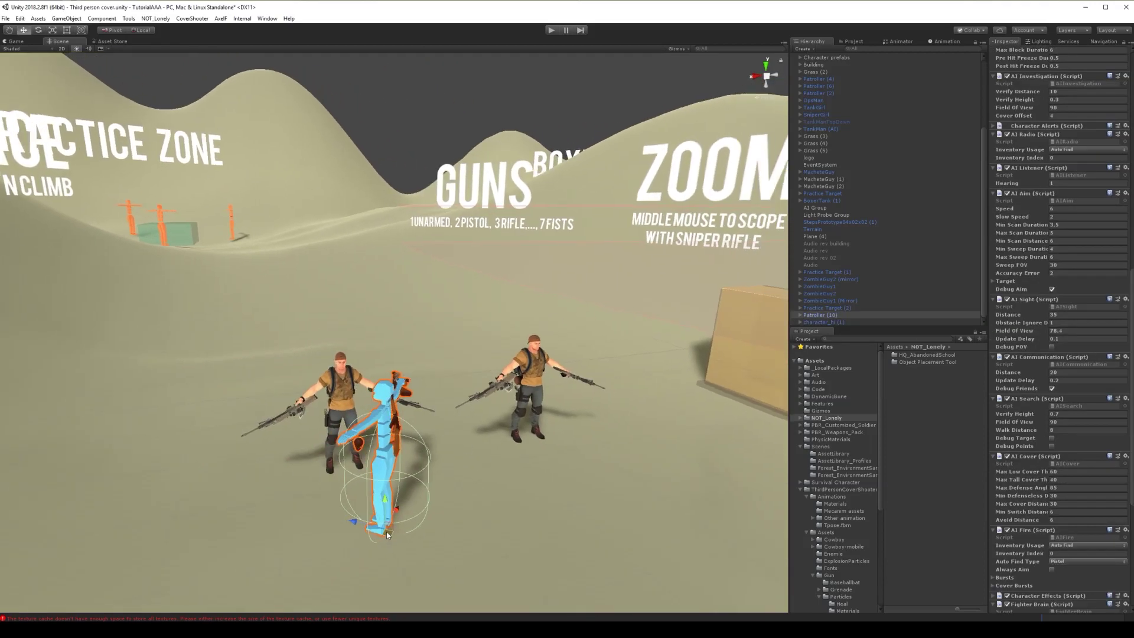
scroll(1060, 219, "up", 3)
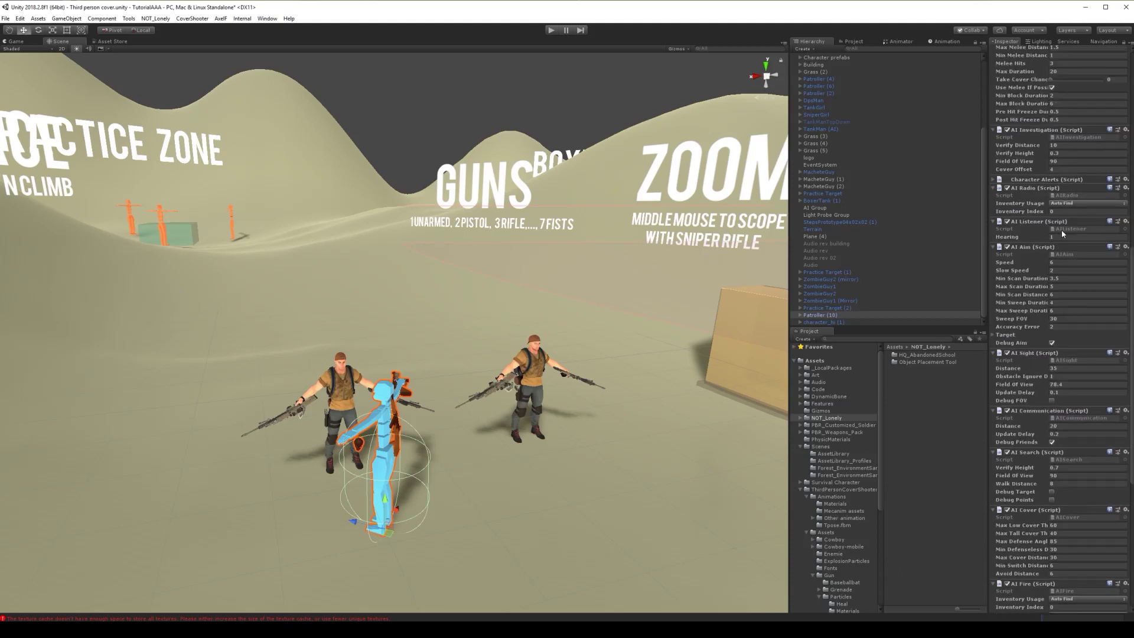
scroll(1056, 230, "up", 5)
scroll(1022, 260, "up", 12)
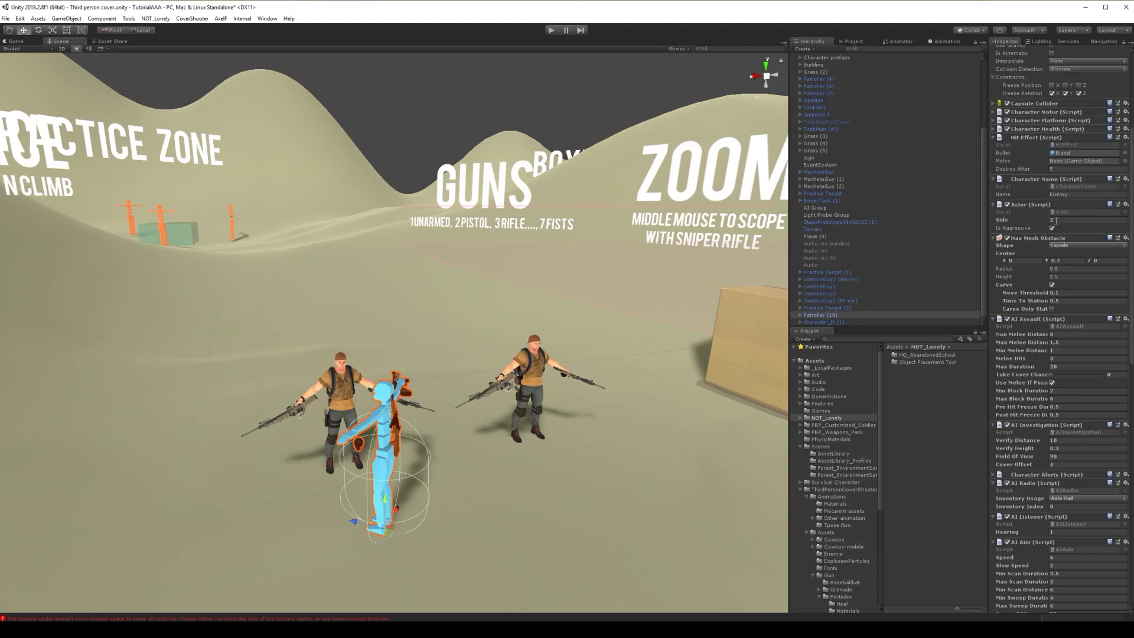
left_click(546, 358)
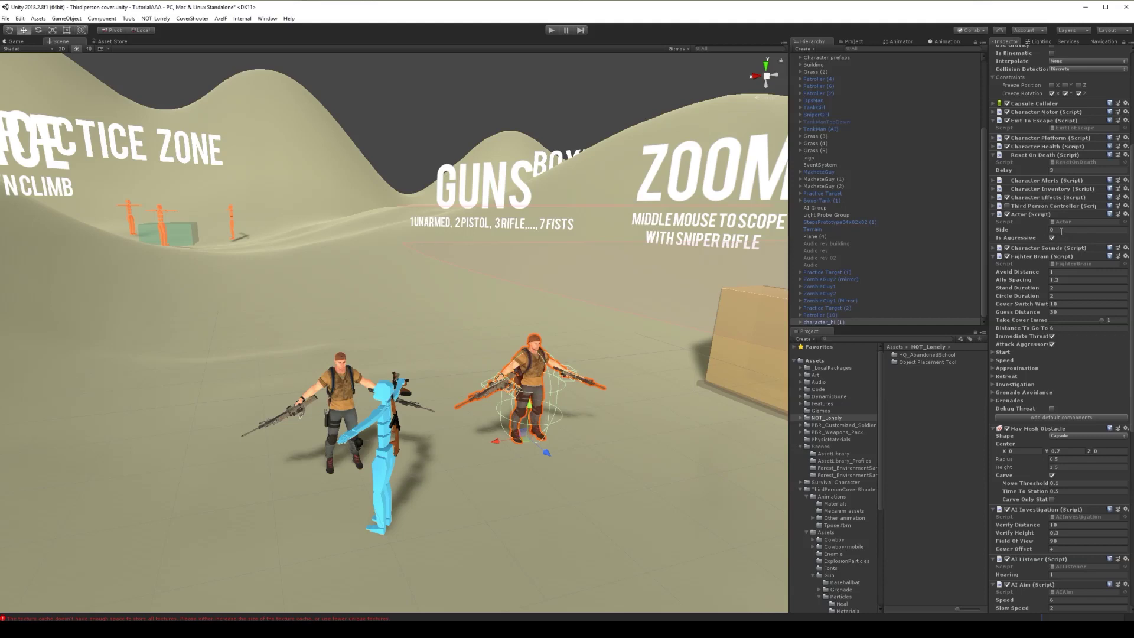
left_click(1087, 227)
Move the duplicated soldier and Patroller (10) away from the player soldier, across the open ground near the cover walls
right_click_drag(546, 472, 634, 483)
key("s")
key("w")
right_click_drag(353, 459, 376, 422)
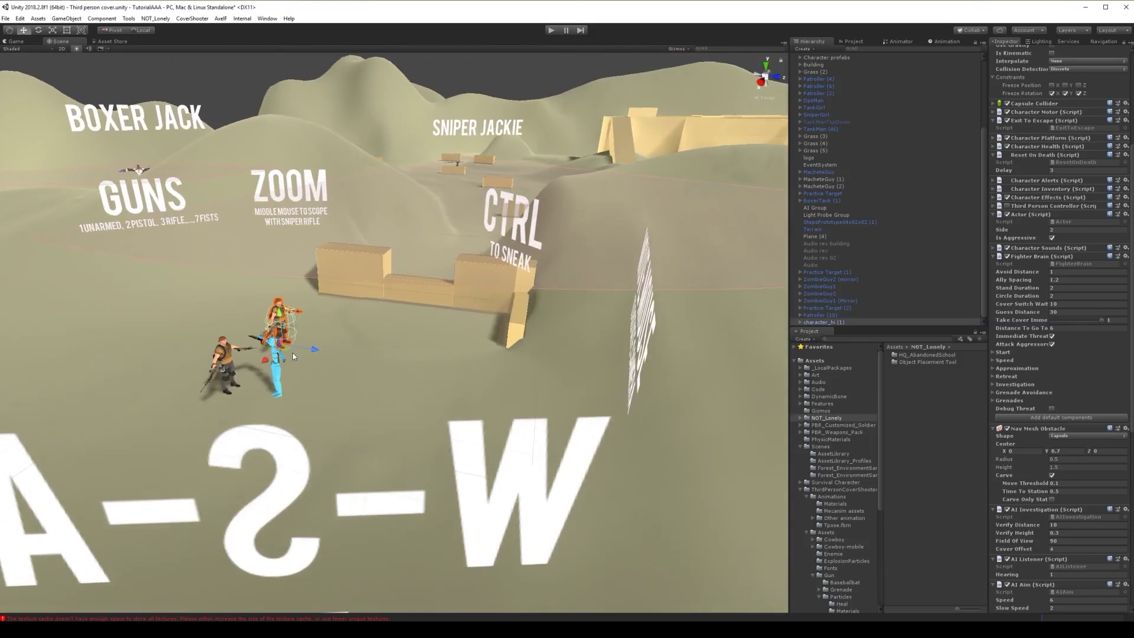
left_click_drag(289, 352, 461, 354)
left_click(273, 377)
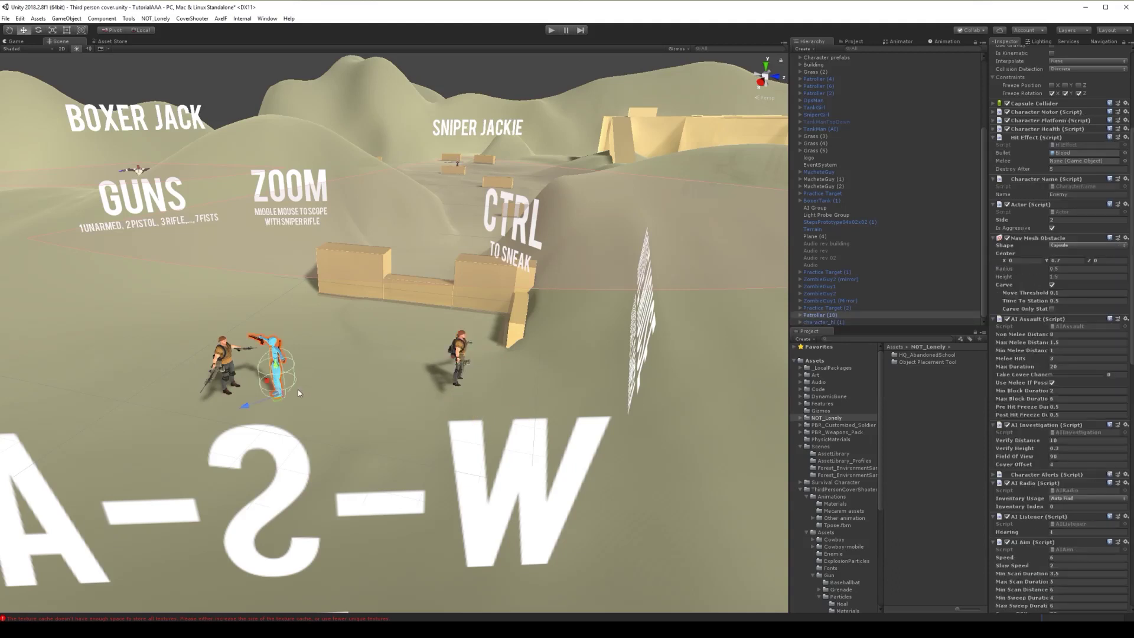
left_click_drag(276, 396, 428, 413)
right_click_drag(428, 415, 443, 373)
left_click_drag(466, 338, 474, 325)
Run the scene in play mode to test the duplicated AI soldier, and stop the playback
left_click(372, 324)
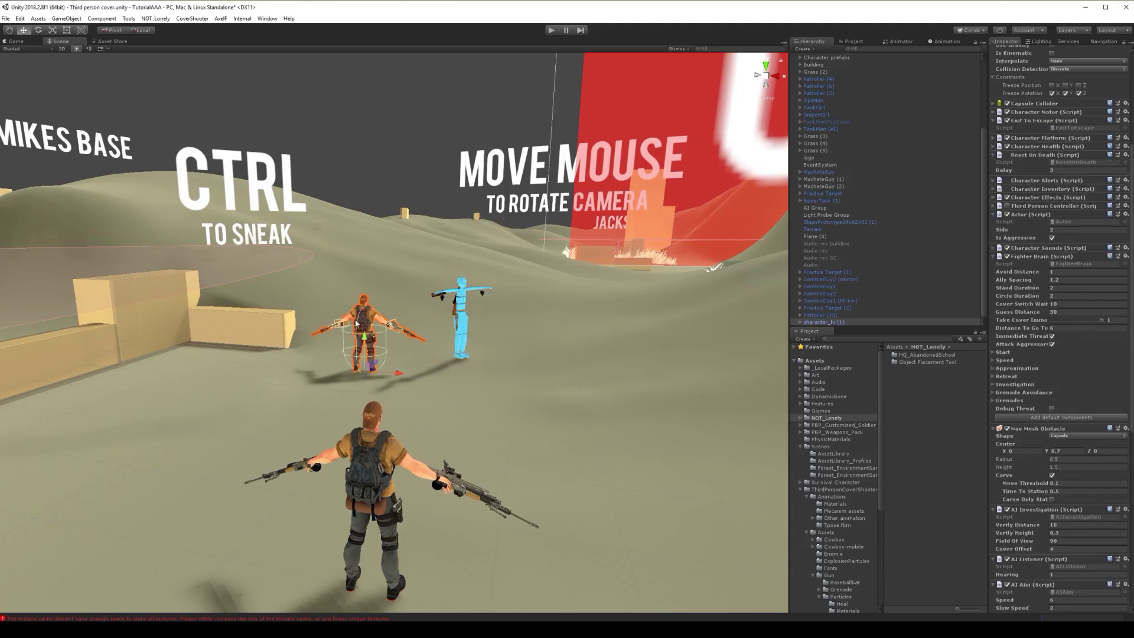
key("f")
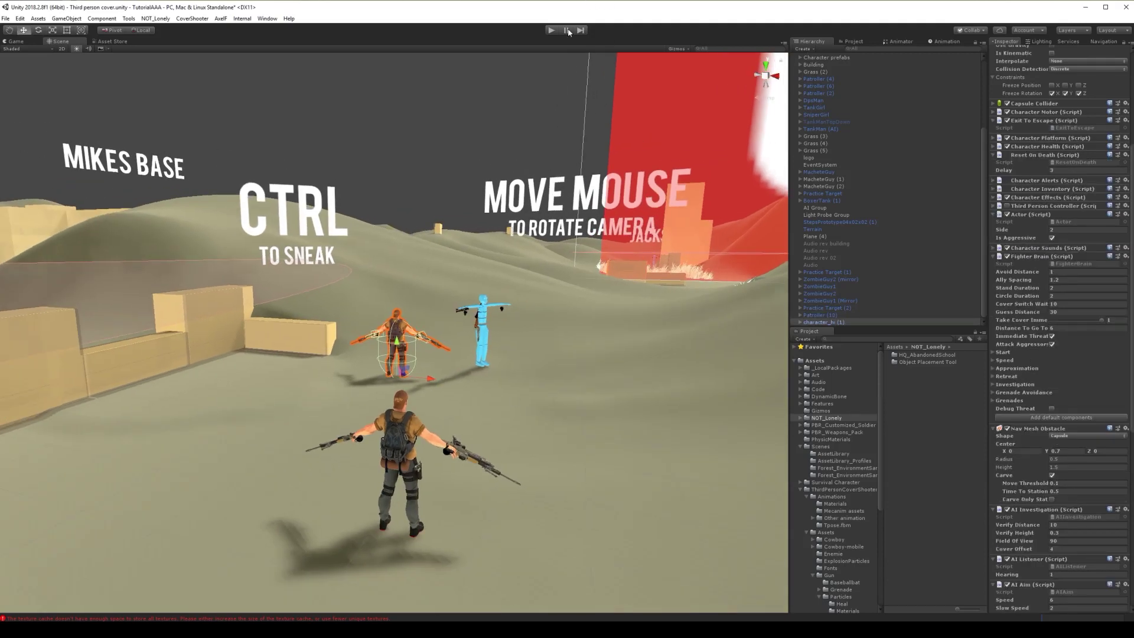
left_click(553, 31)
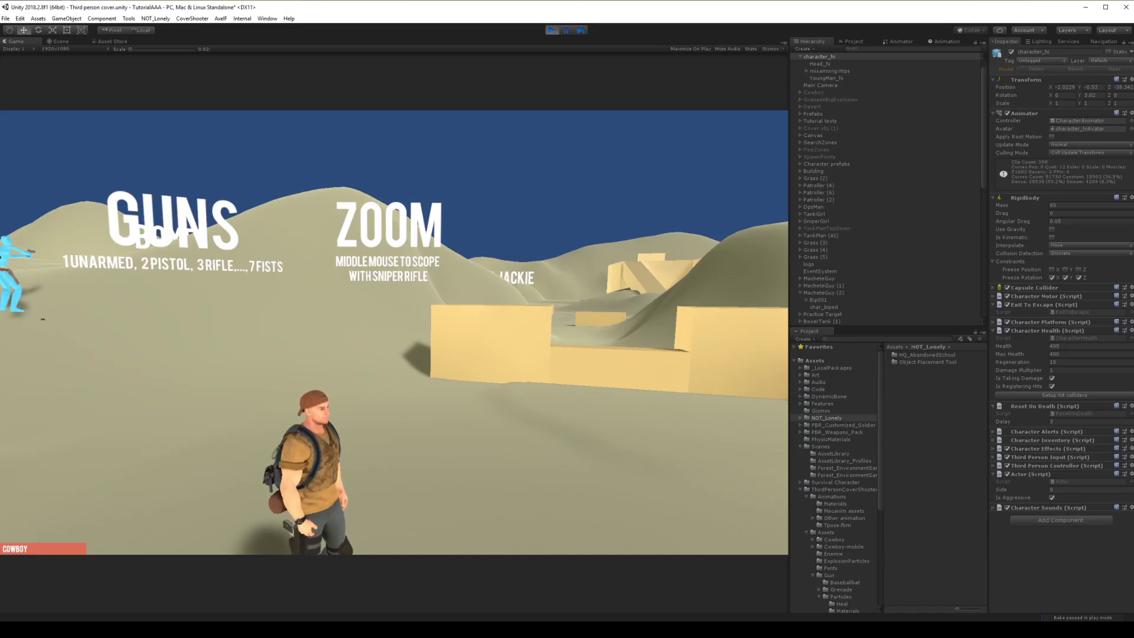
left_click(552, 30)
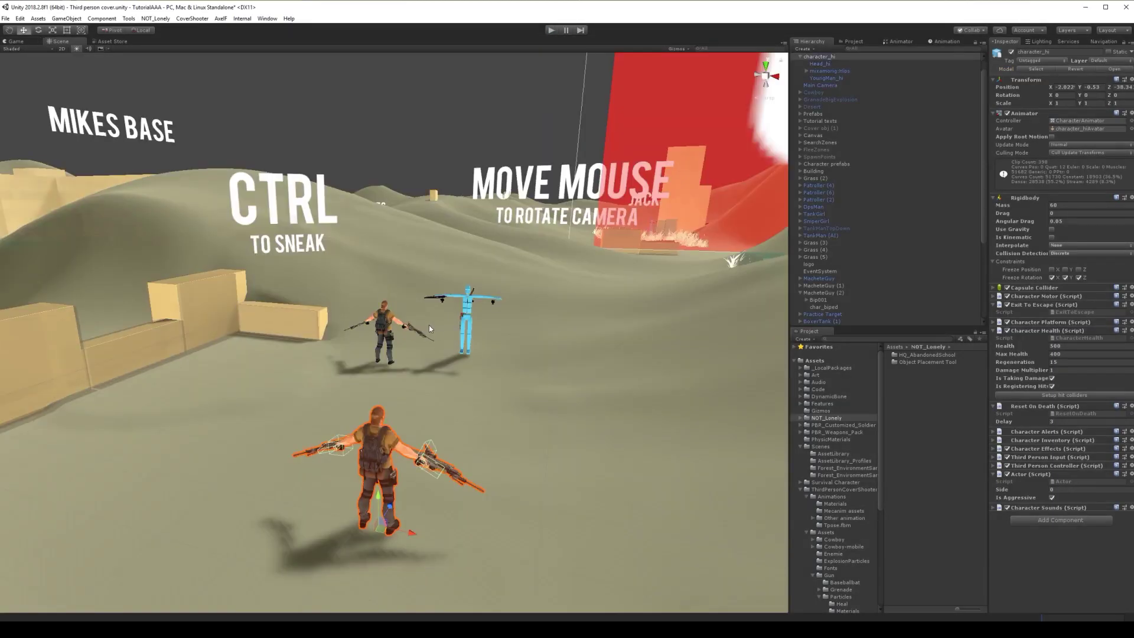
Assign the player soldier character_hi to layer 10, Character, for this object only and not its children
left_click_drag(429, 325, 375, 368, "alt")
left_click(466, 365)
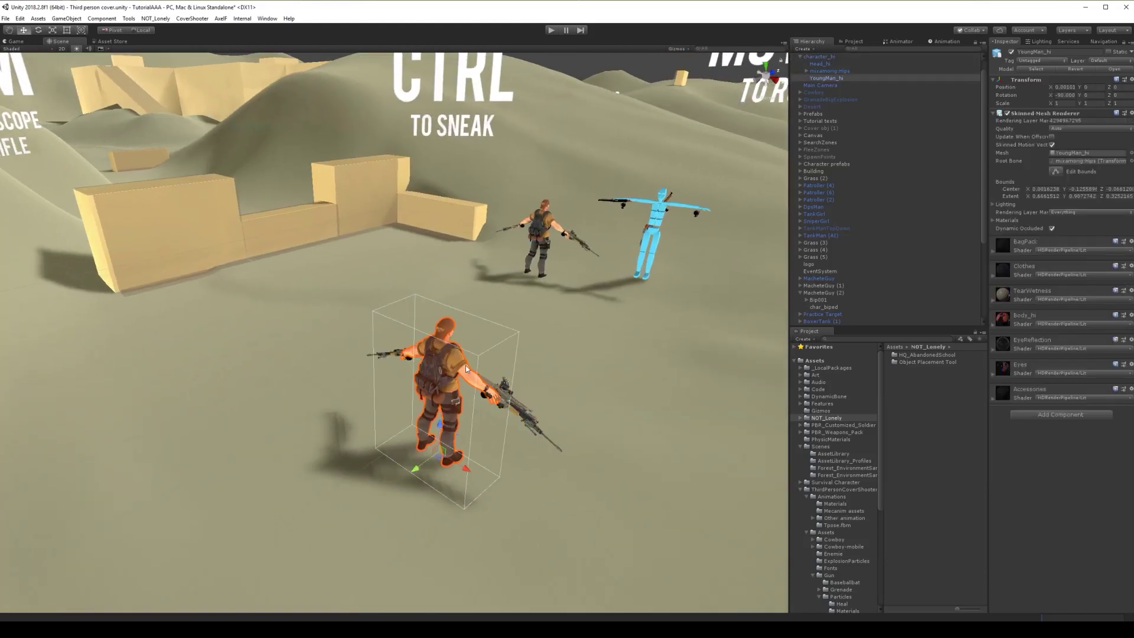
left_click(841, 56)
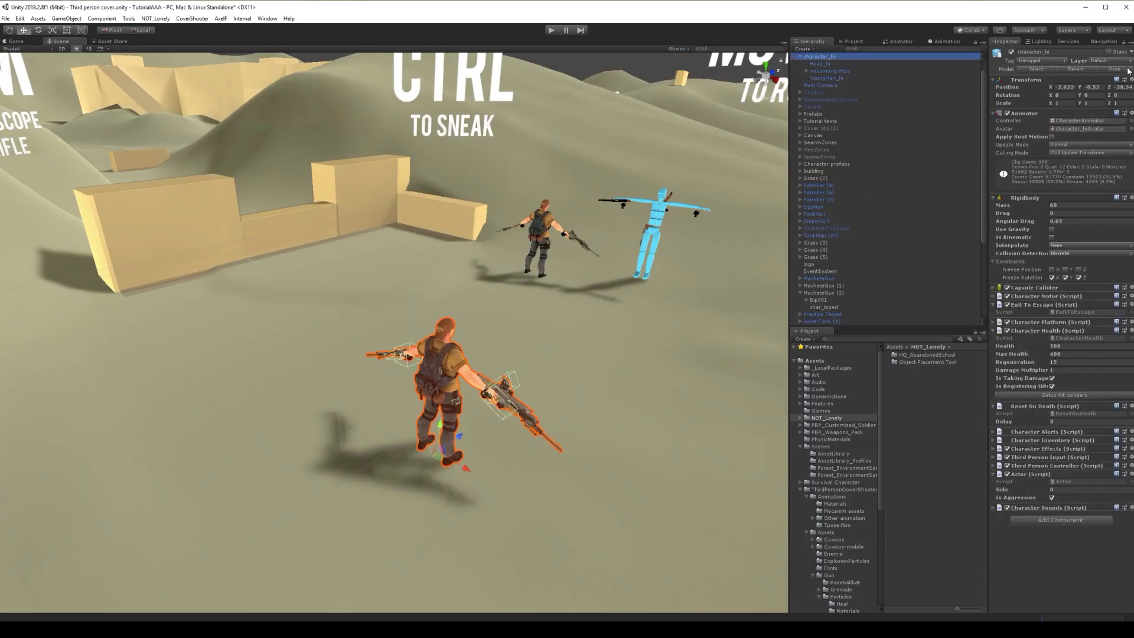
left_click(1108, 62)
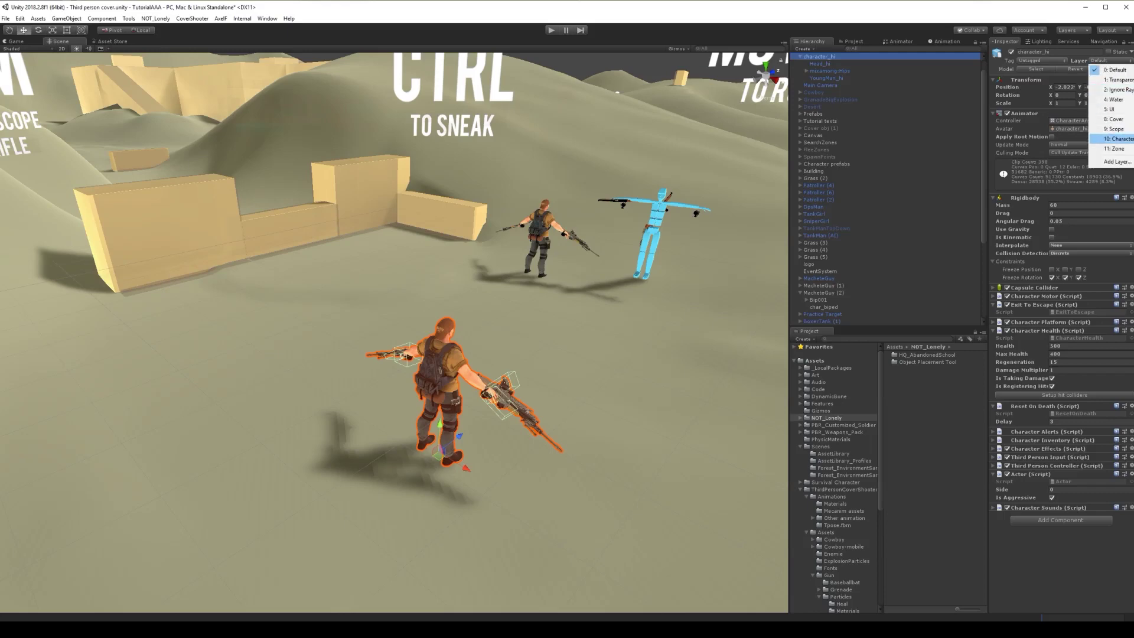
left_click(1111, 140)
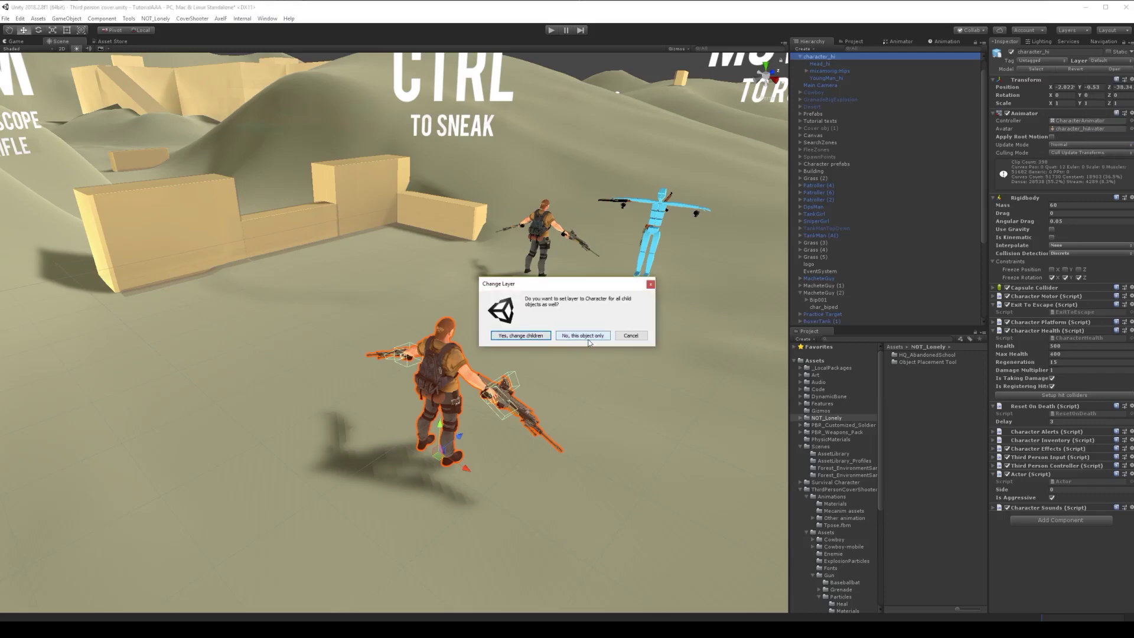
left_click(572, 336)
Copy the AI Sight component from Patroller (10) and paste it as new onto the duplicated soldier
right_click_drag(477, 354, 455, 310)
left_click(454, 313)
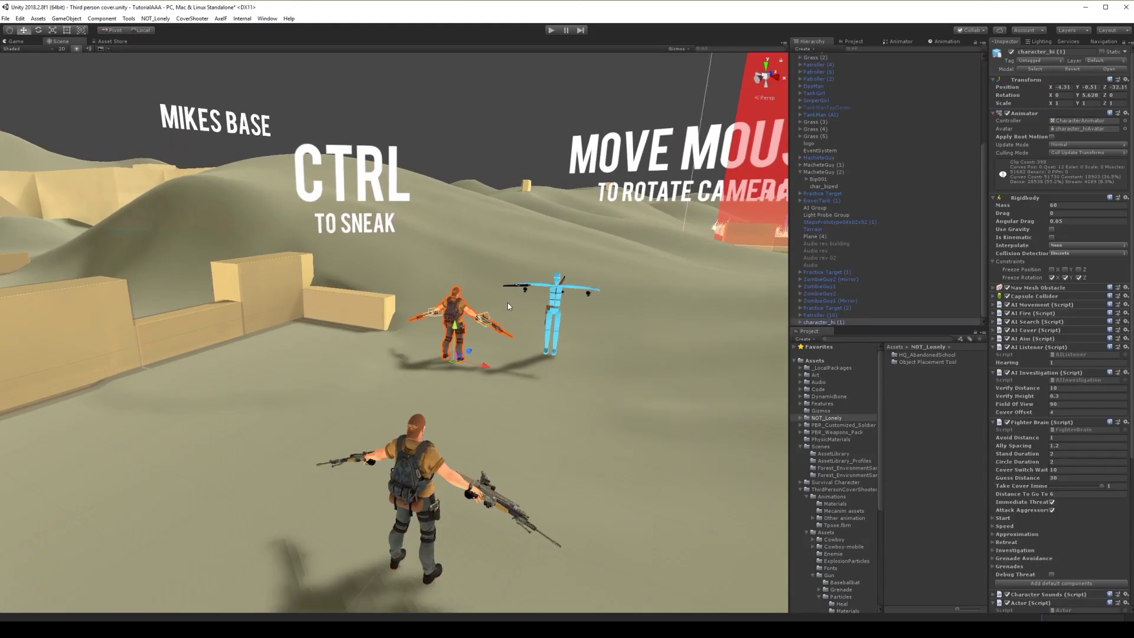
scroll(1057, 384, "down", 6)
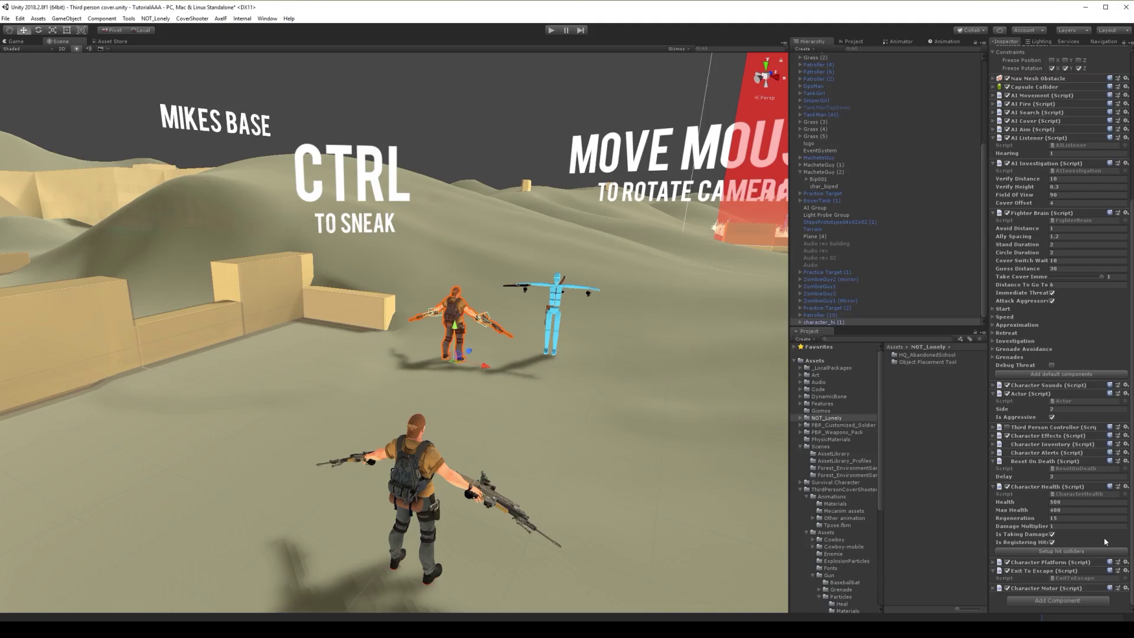
left_click(560, 293)
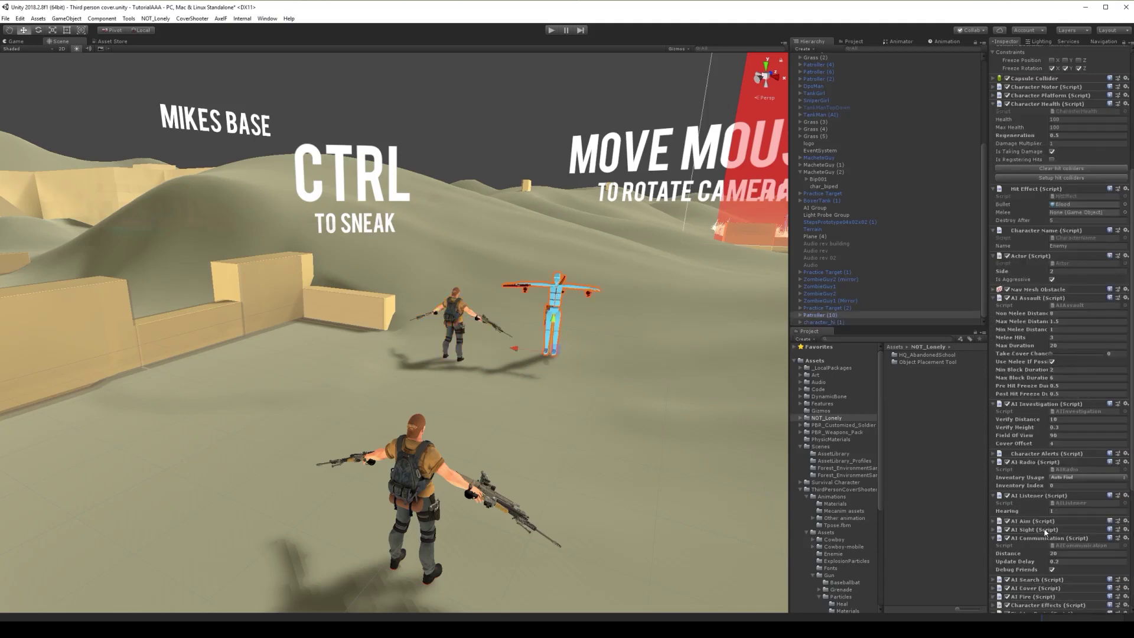
left_click(993, 530)
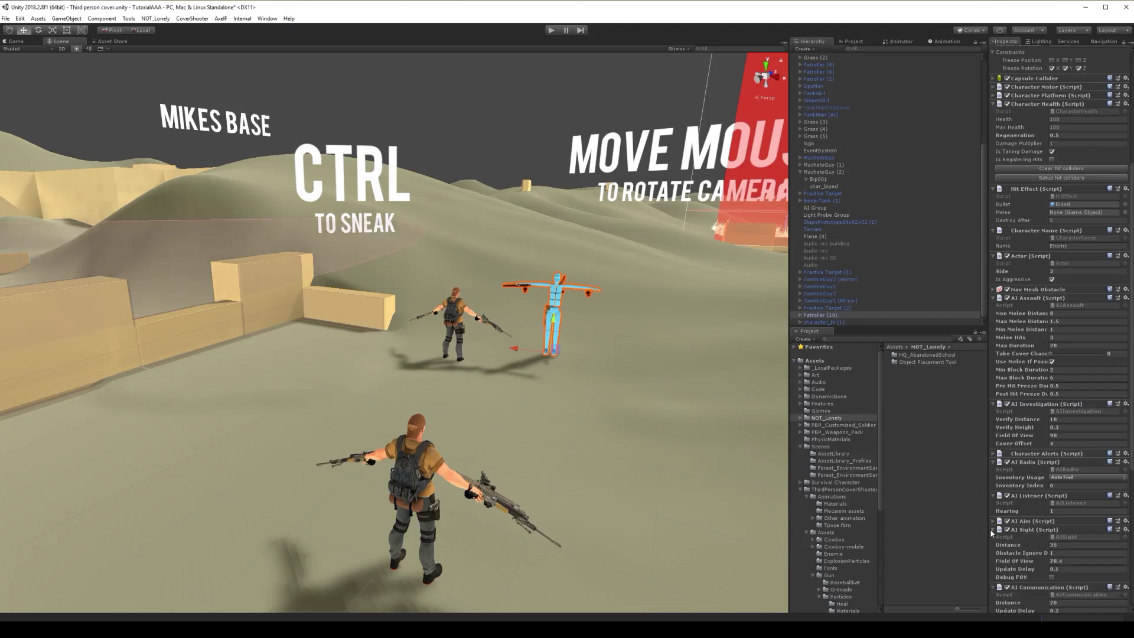
left_click(1051, 578)
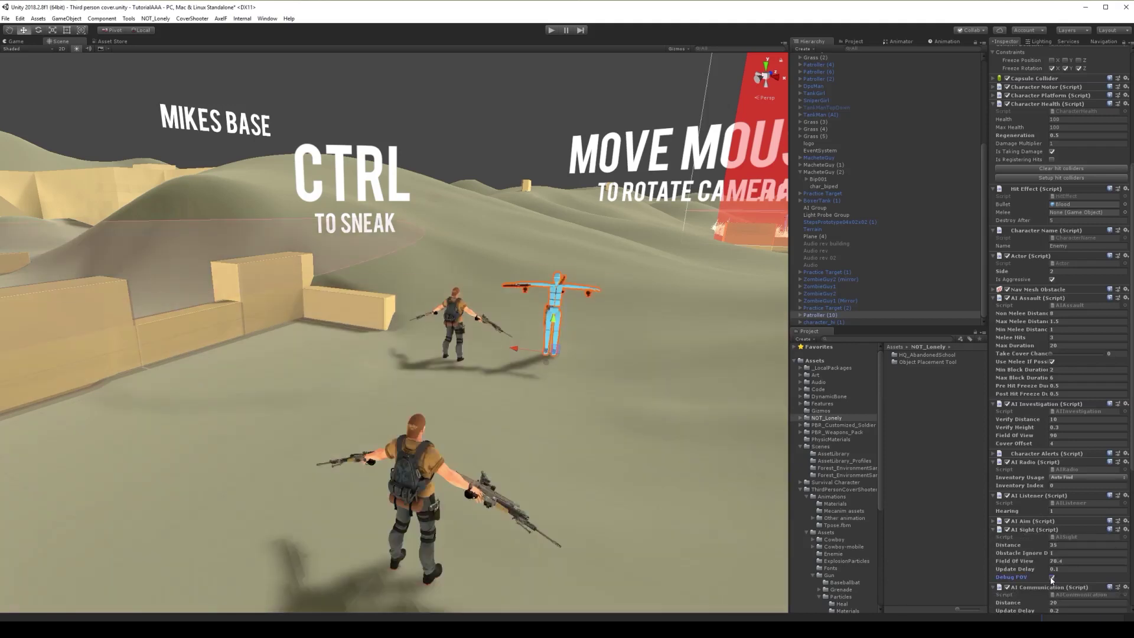
right_click(1046, 530)
left_click(1067, 489)
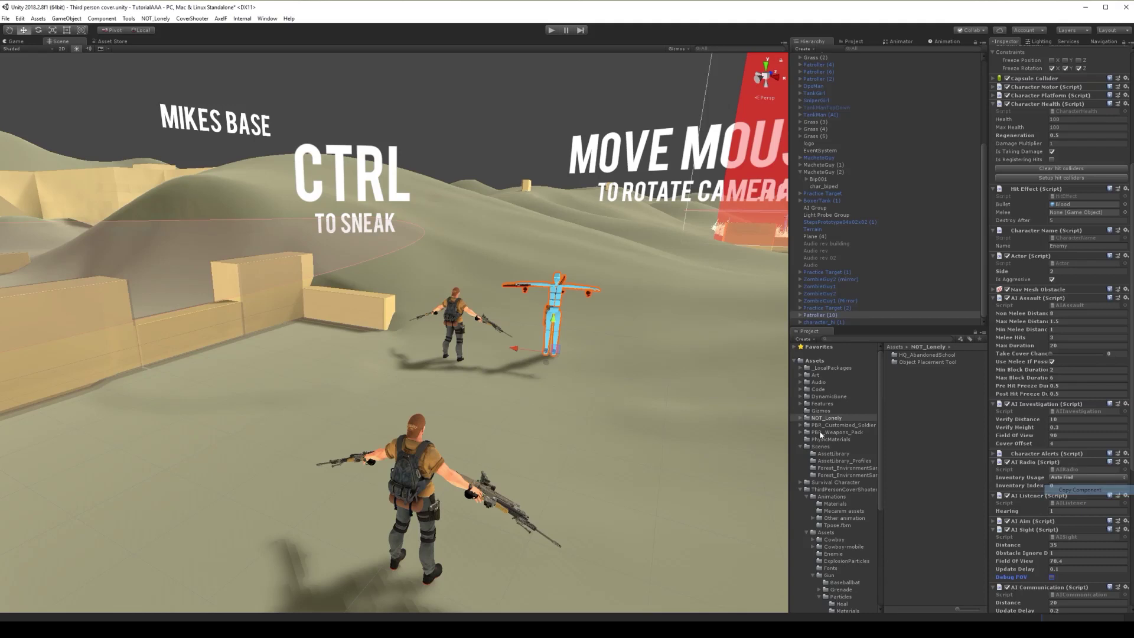
left_click(427, 304)
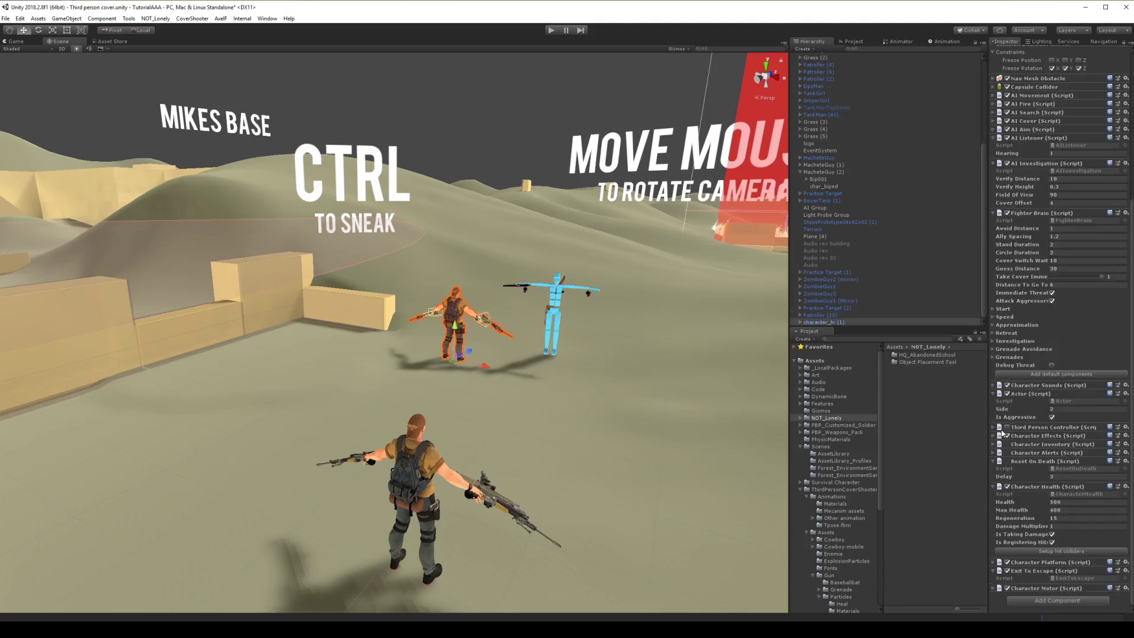
right_click(1064, 589)
left_click(1090, 558)
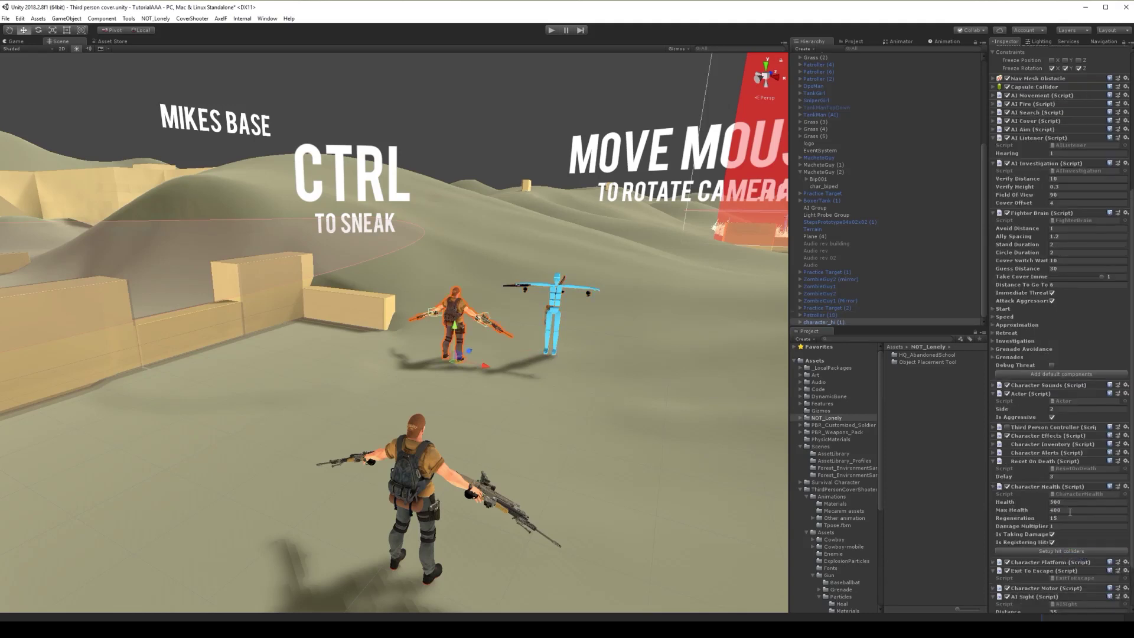
scroll(1060, 331, "down", 3)
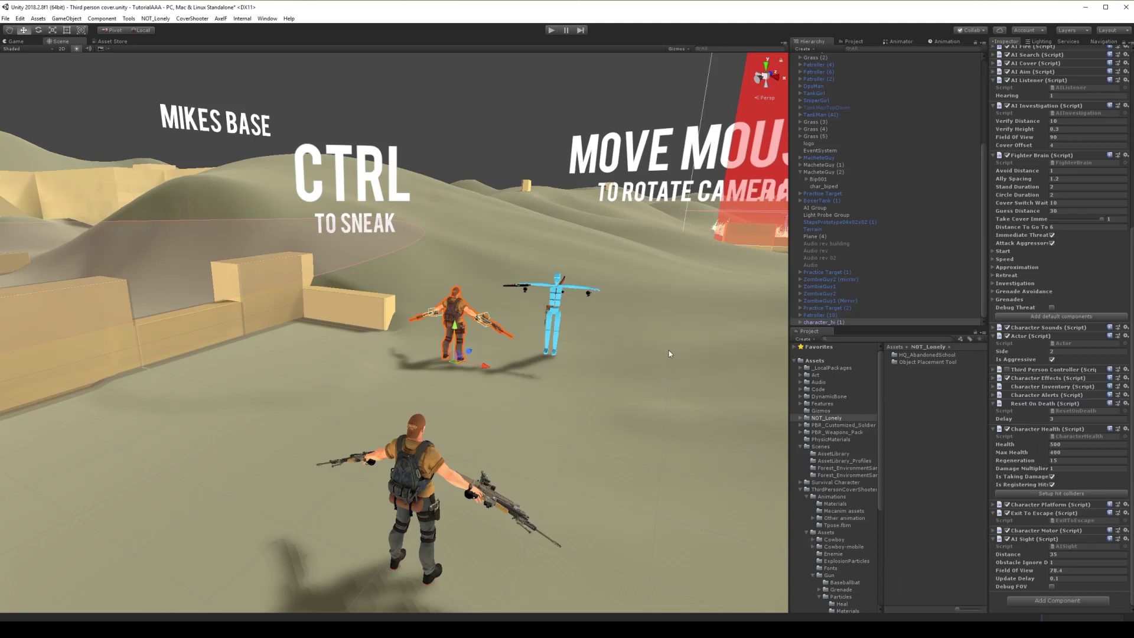
Copy the AI Communication component from Patroller (10) and paste it as new onto the duplicated soldier
left_click(562, 294)
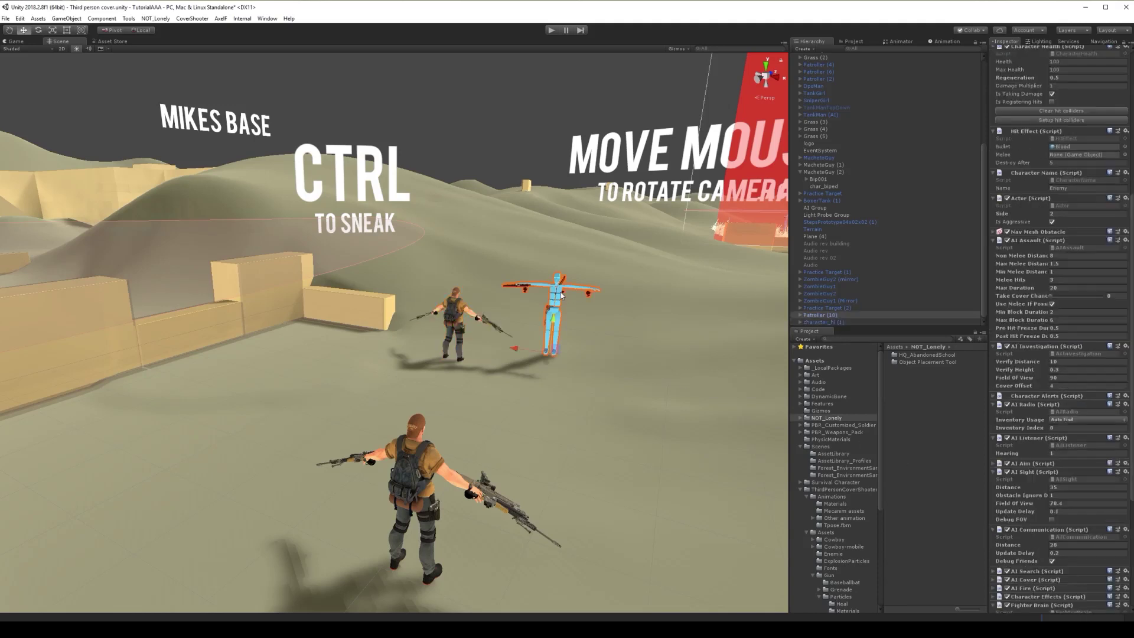
right_click(1037, 532)
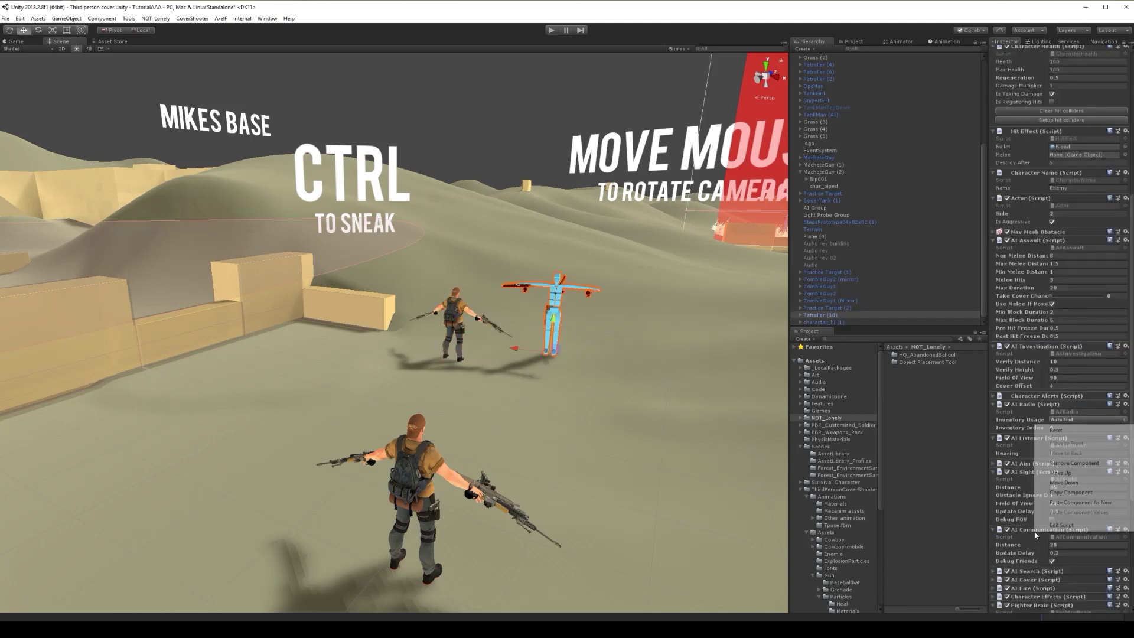
left_click(1105, 492)
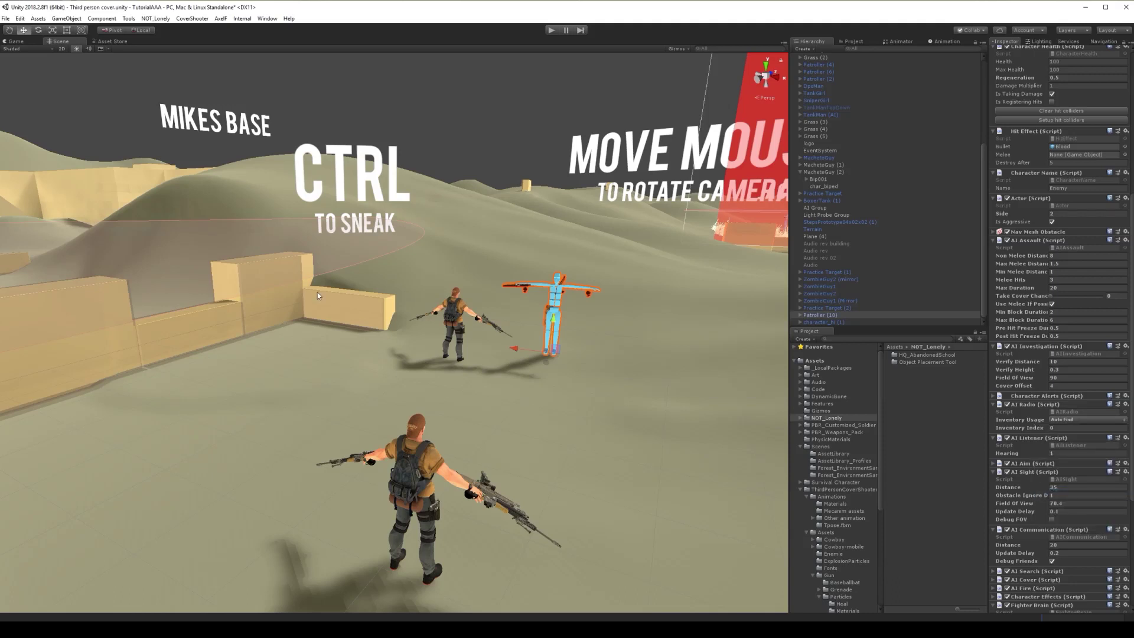
left_click(457, 306)
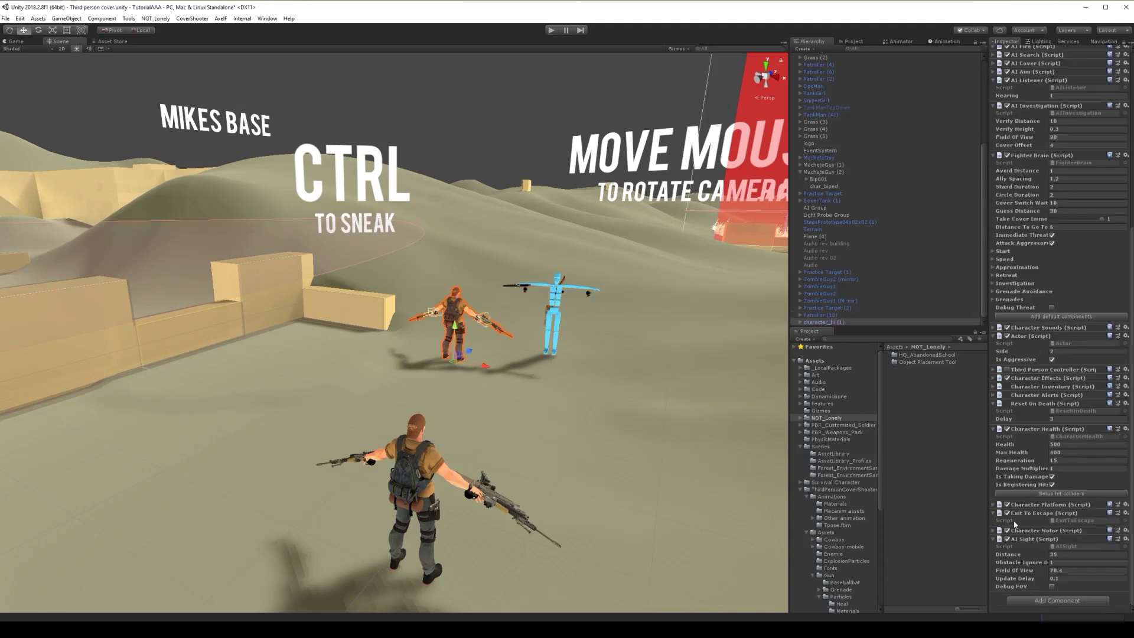
right_click(1029, 540)
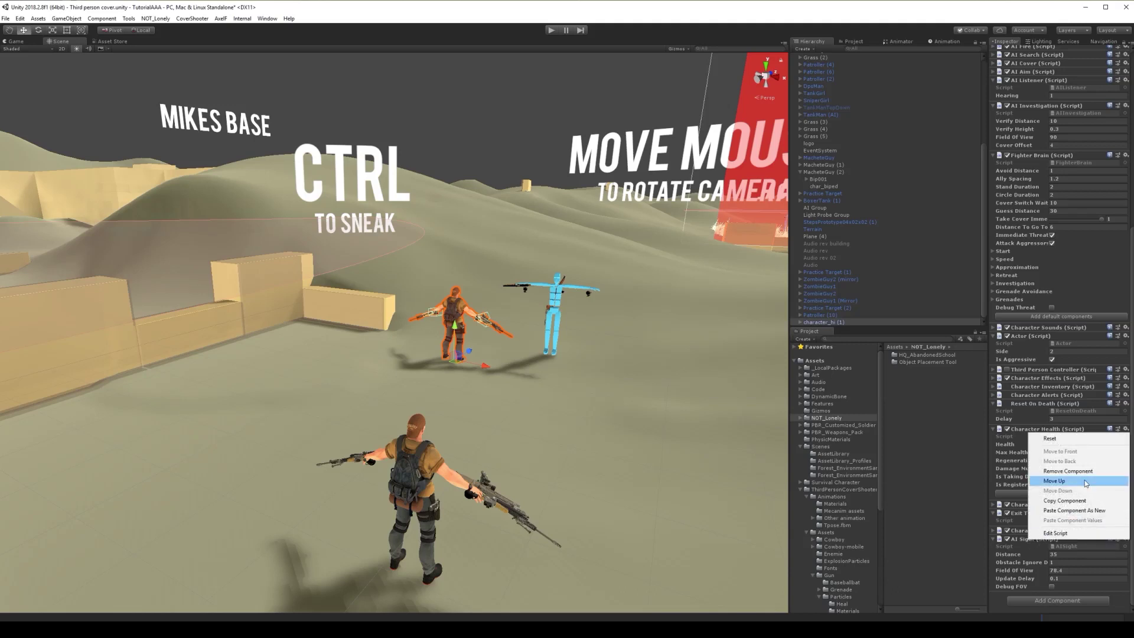
left_click(1109, 511)
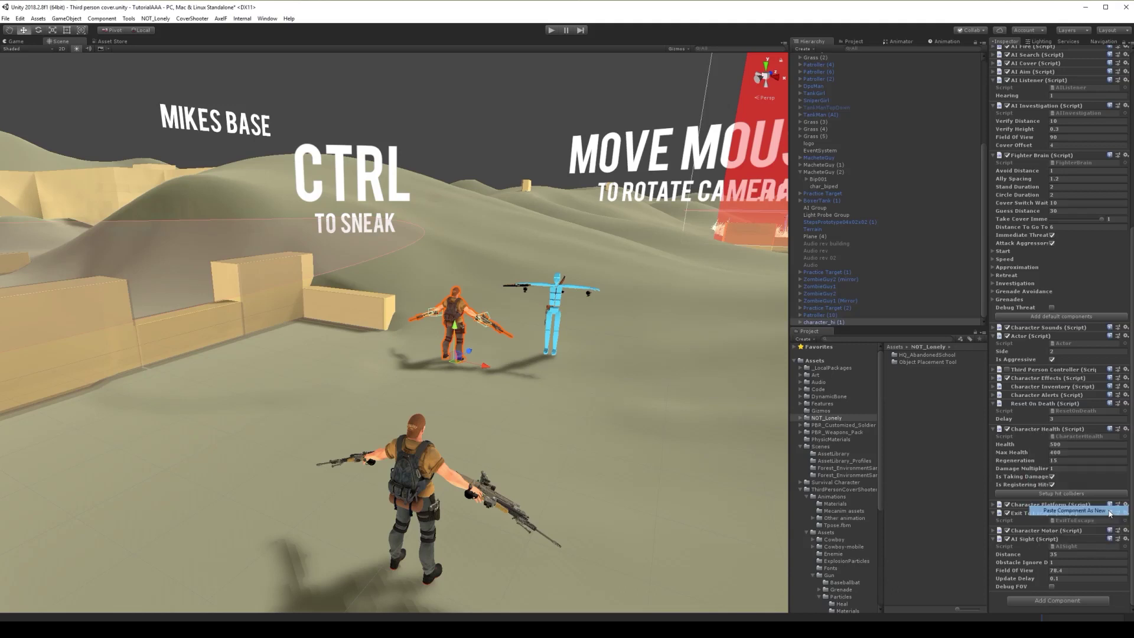
scroll(1075, 450, "down", 2)
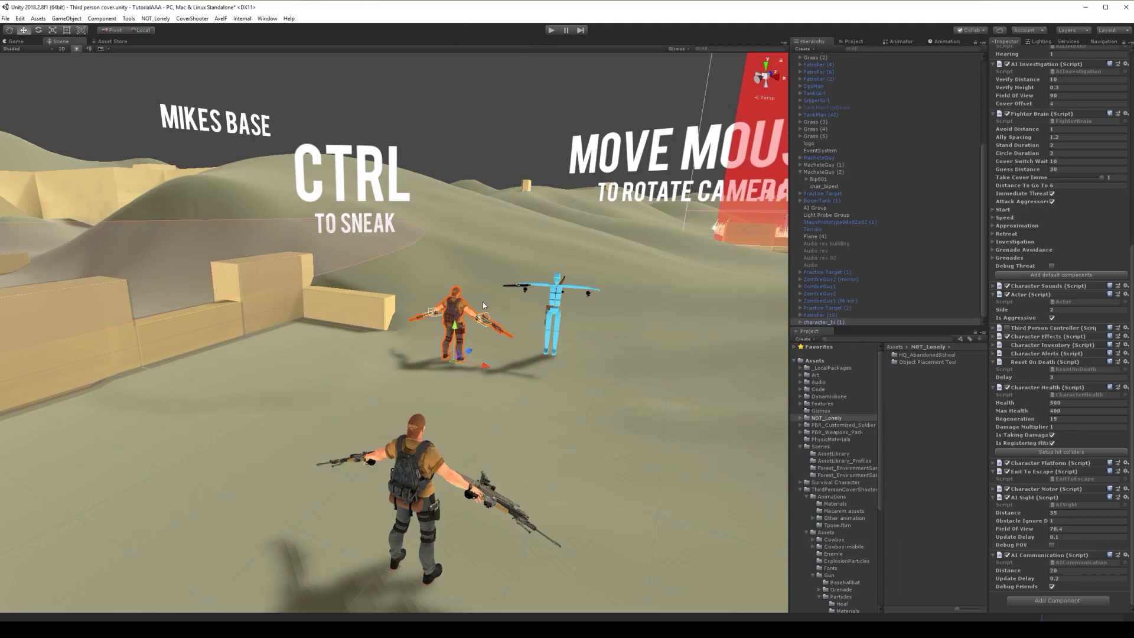
Select the duplicated soldier character_hi (1) and try toggling Debug FOV in its AI Sight component
left_click(456, 308)
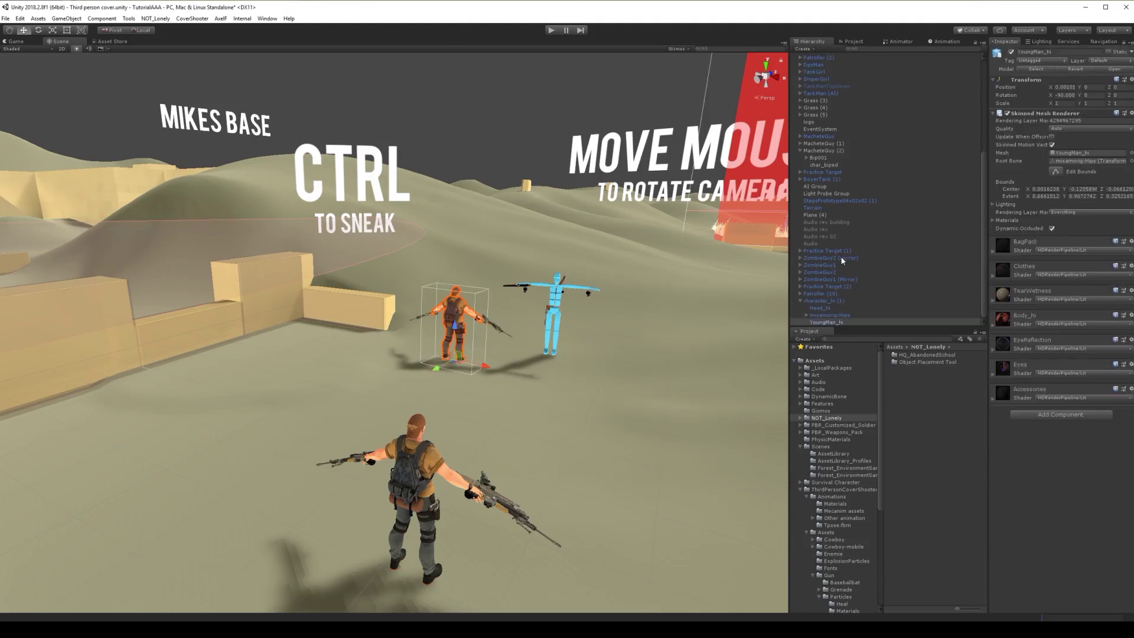
left_click(816, 302)
scroll(1059, 436, "down", 10)
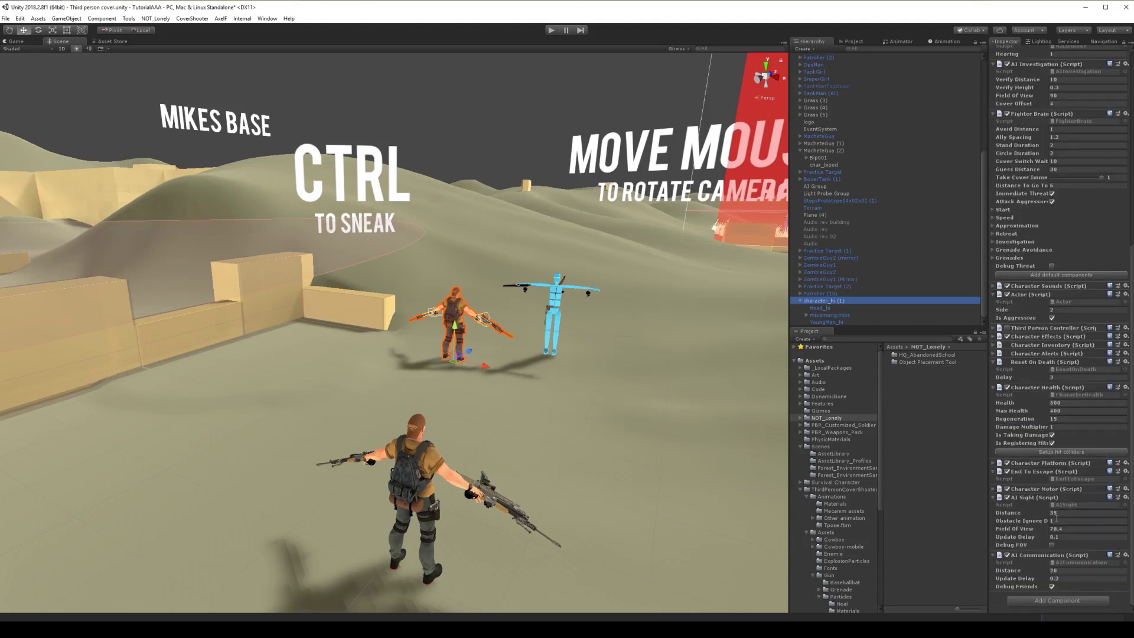
left_click(1052, 545)
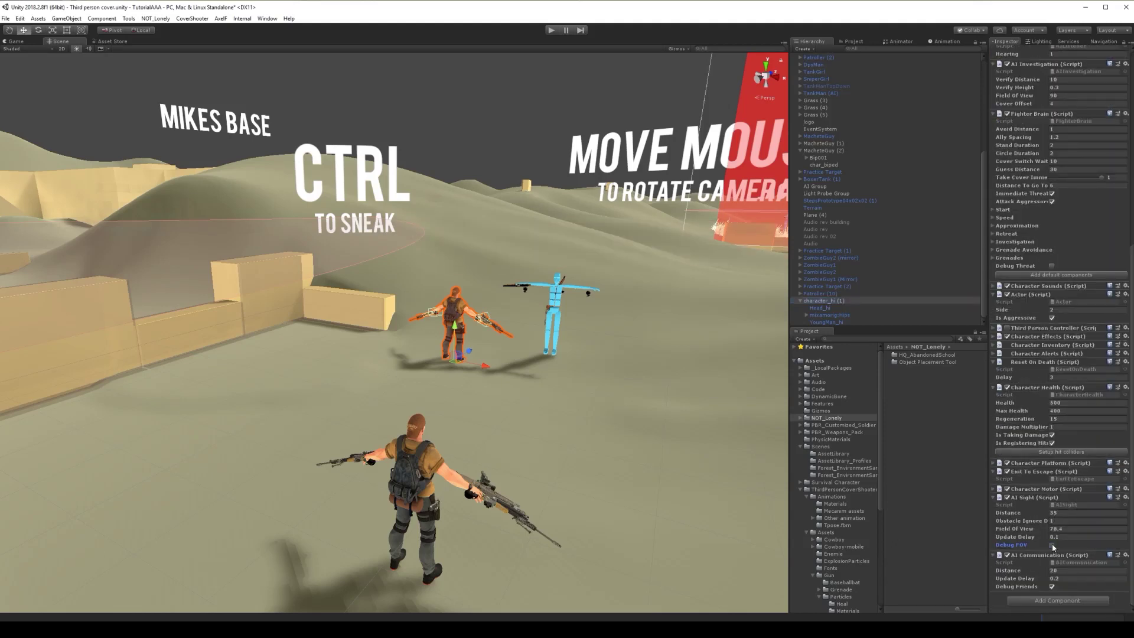
Test the duplicated AI soldier against the player in two play mode runs, stopping the playback after each
left_click(551, 30)
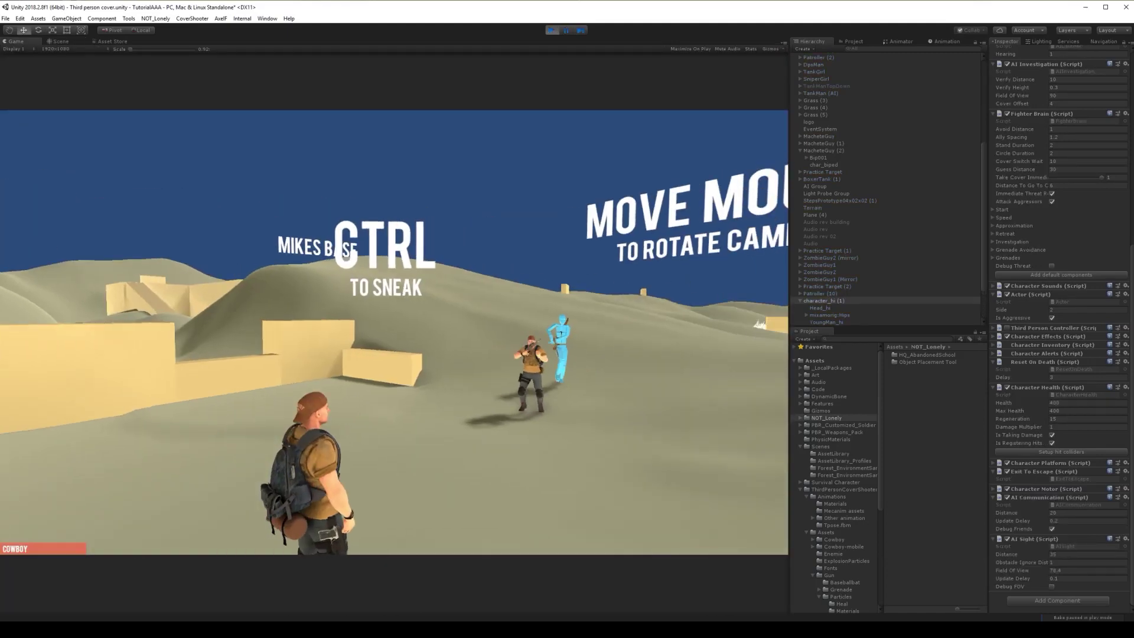
left_click(393, 329)
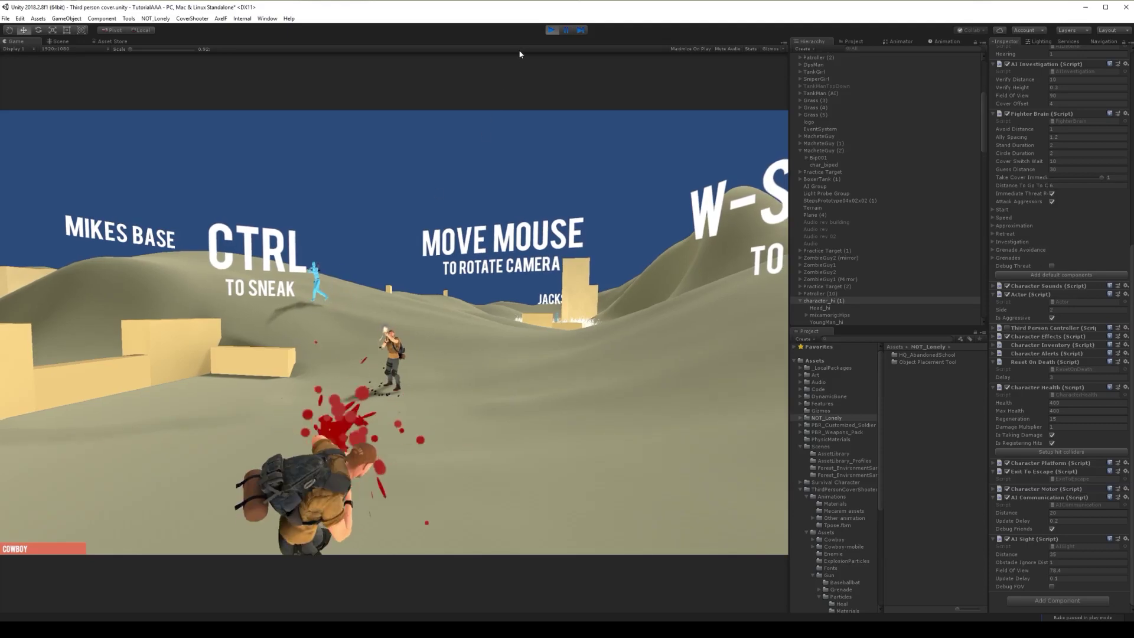
left_click(551, 31)
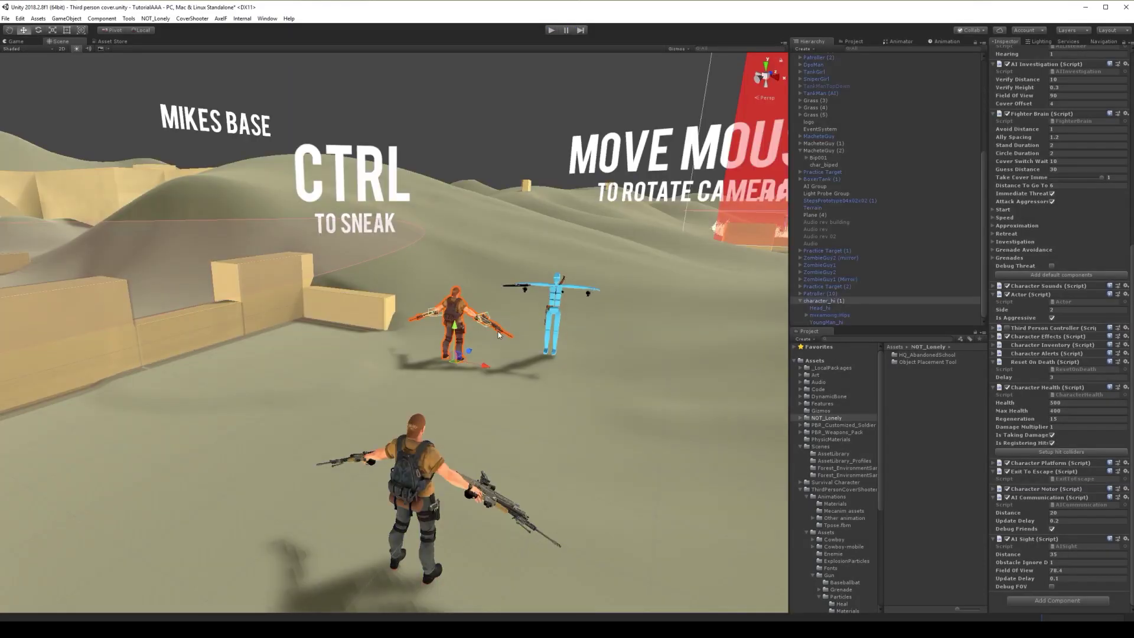
mouse_move(496, 346)
right_mouse_down()
mouse_move(546, 287)
mouse_move(545, 332)
mouse_move(517, 354)
right_mouse_up()
key("s")
left_click(552, 31)
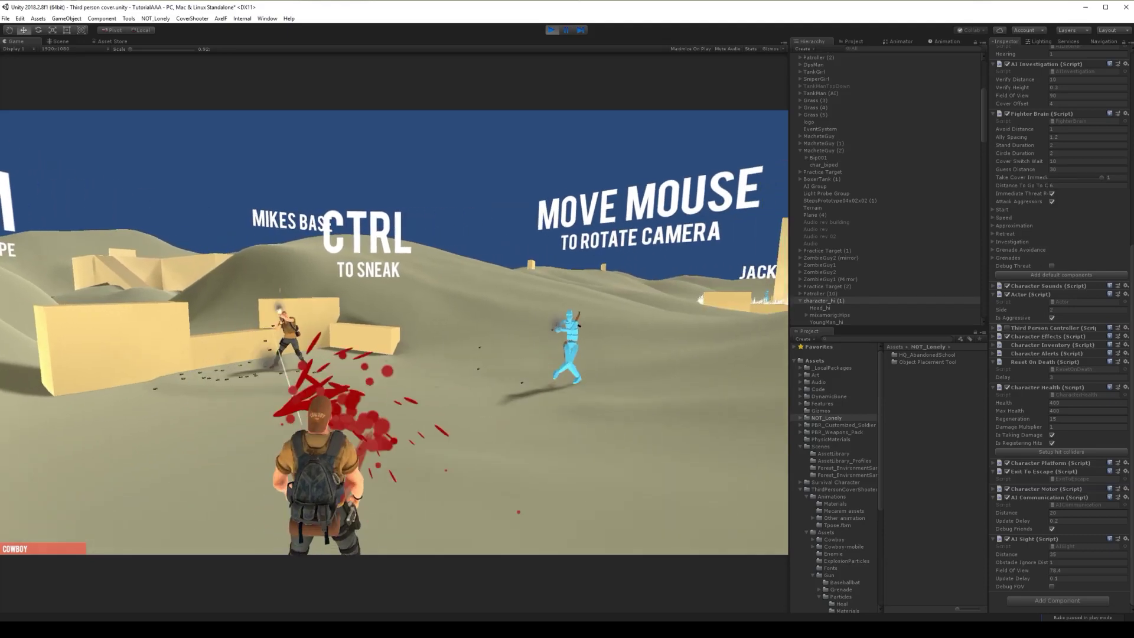
left_click(551, 30)
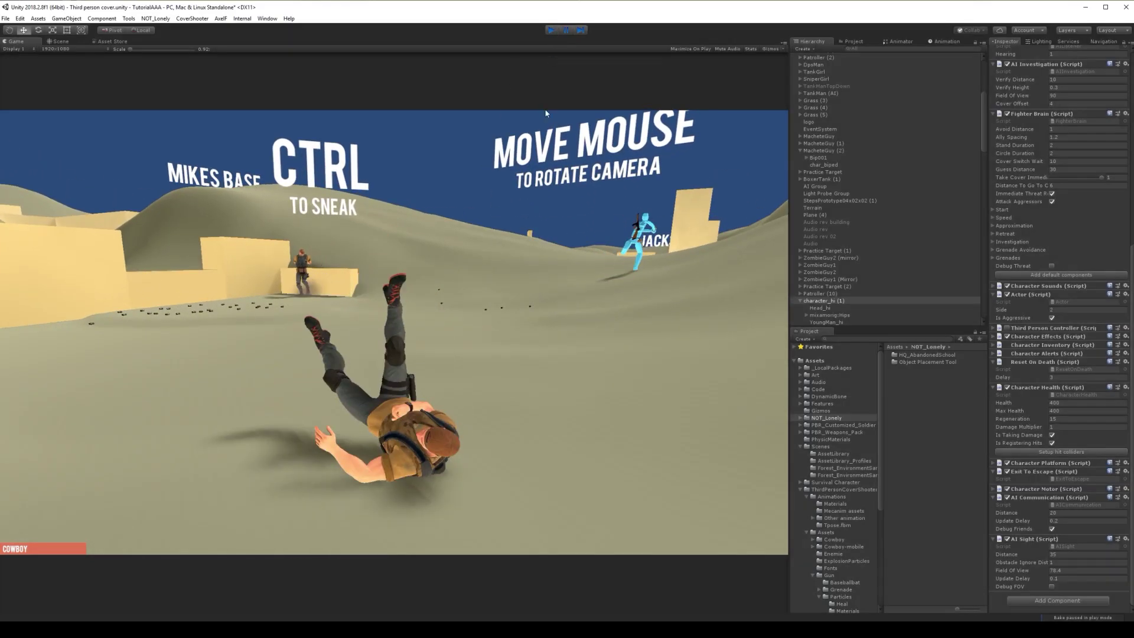
Move the duplicated soldier character_hi (1) across the open ground, away from Patroller (10), to stand beside the player soldier
right_click_drag(508, 333, 176, 406)
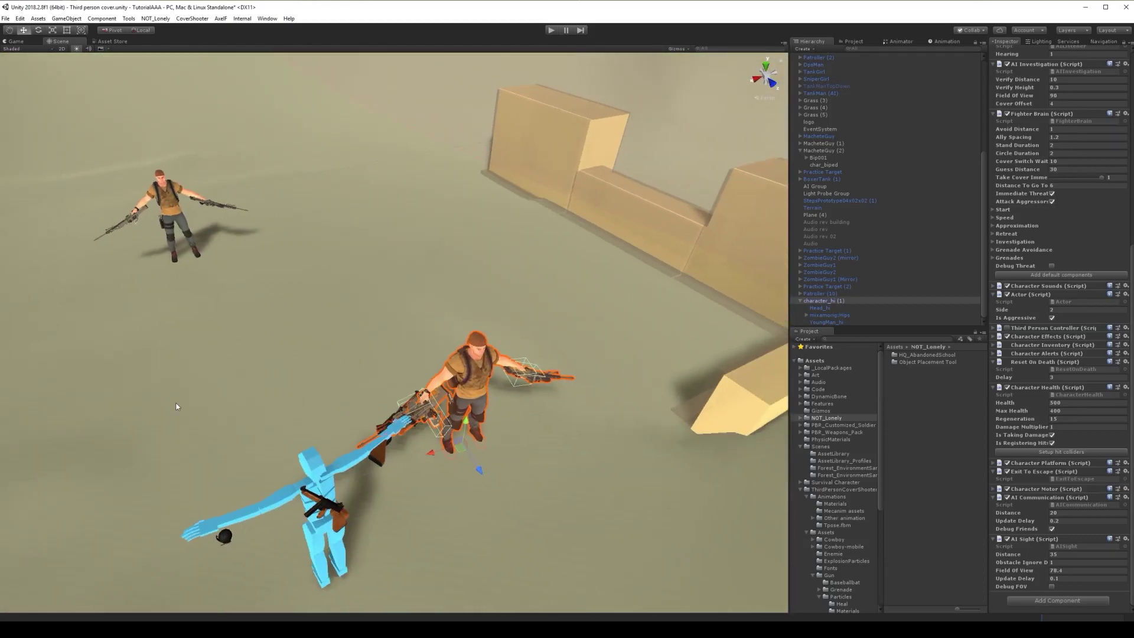
left_click(477, 375)
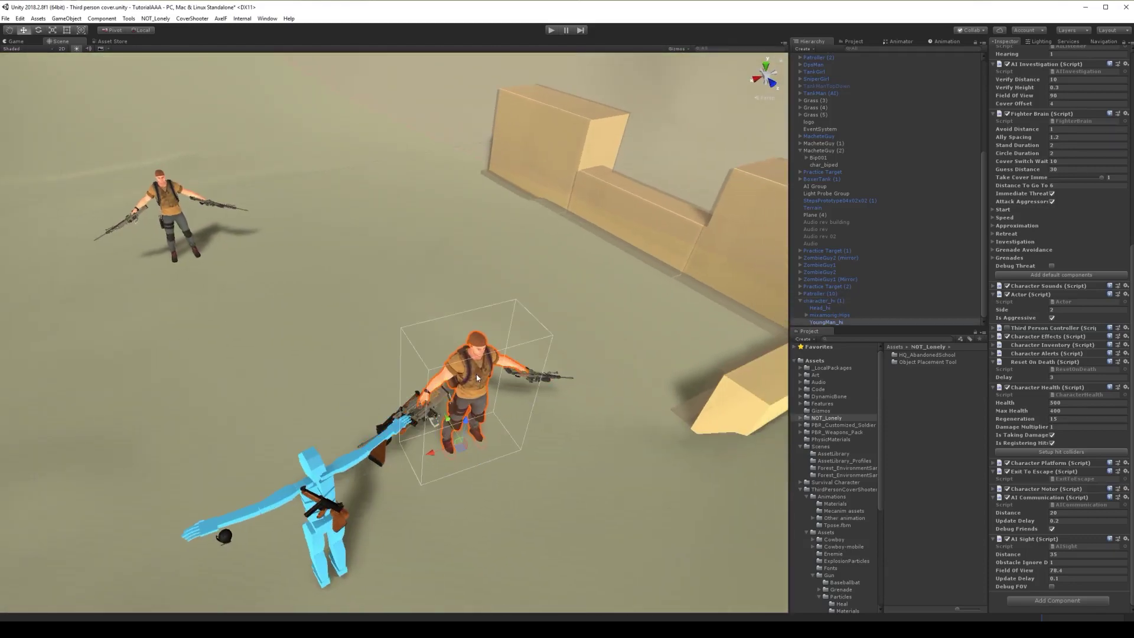
left_click(842, 301)
left_click_drag(460, 454, 294, 234)
Collapse the AI Listener and AI Investigation components of the duplicated soldier
left_click(993, 348)
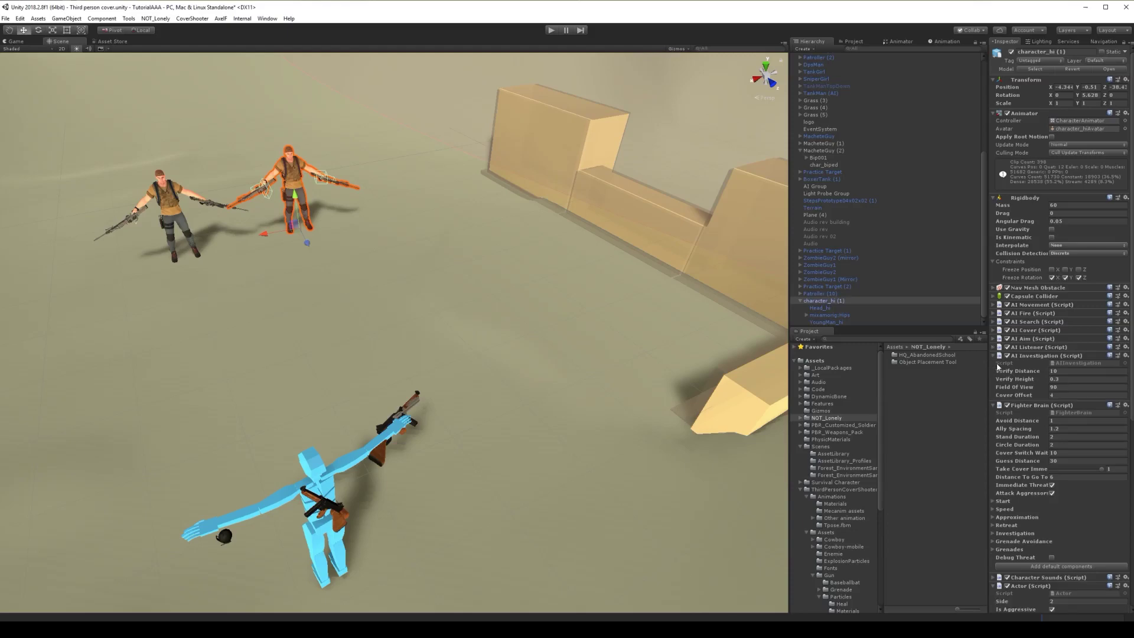
left_click(993, 357)
left_click_drag(331, 337, 572, 311, "alt")
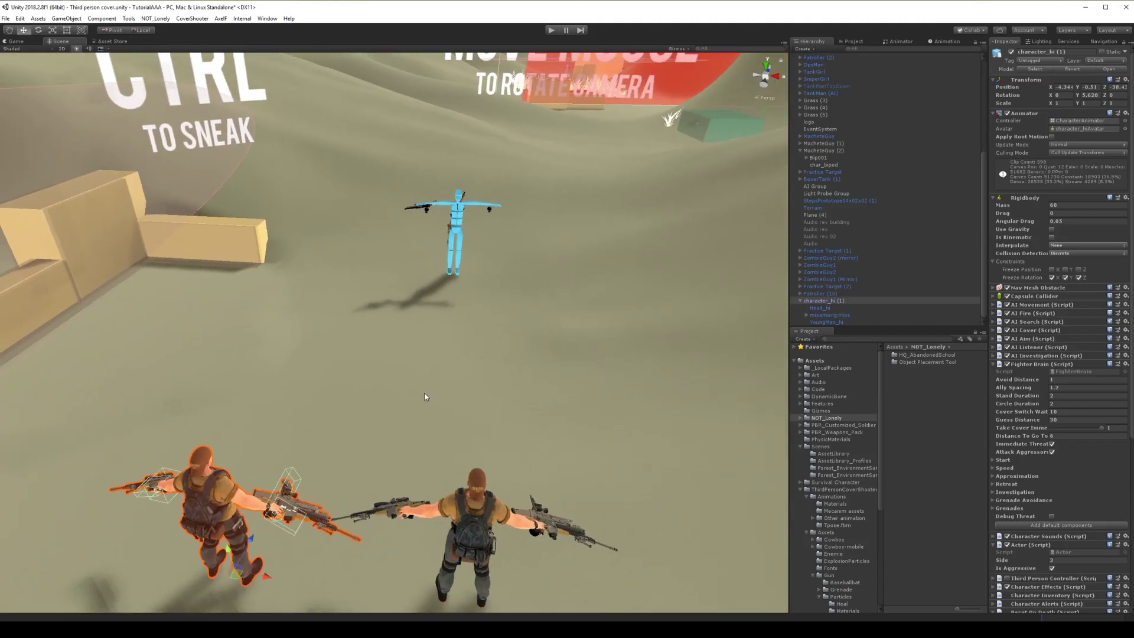